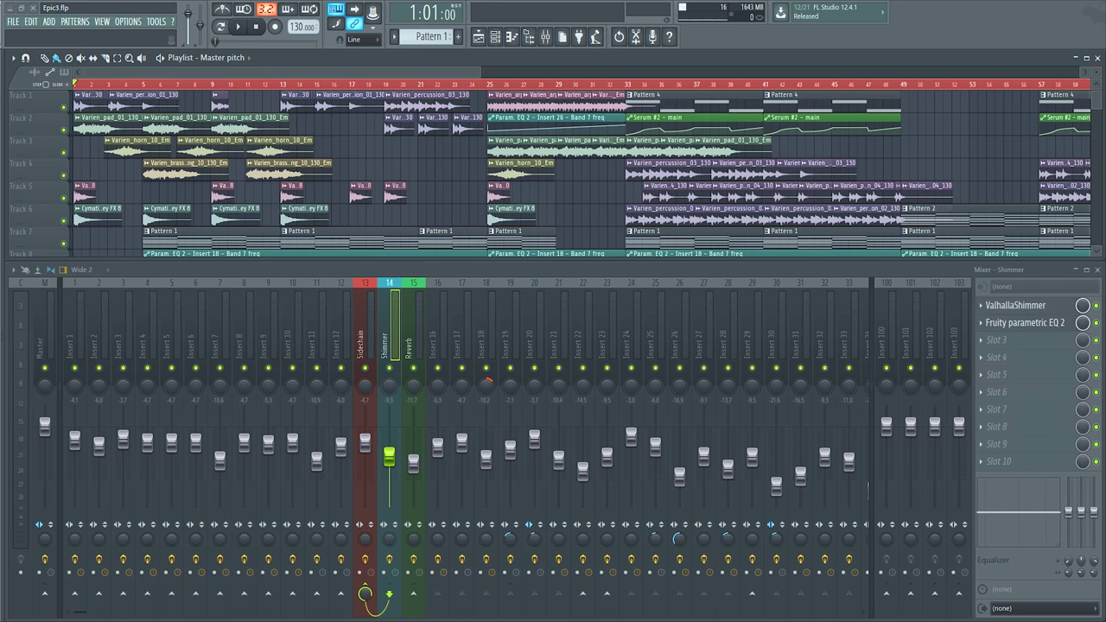
left_click(40, 323)
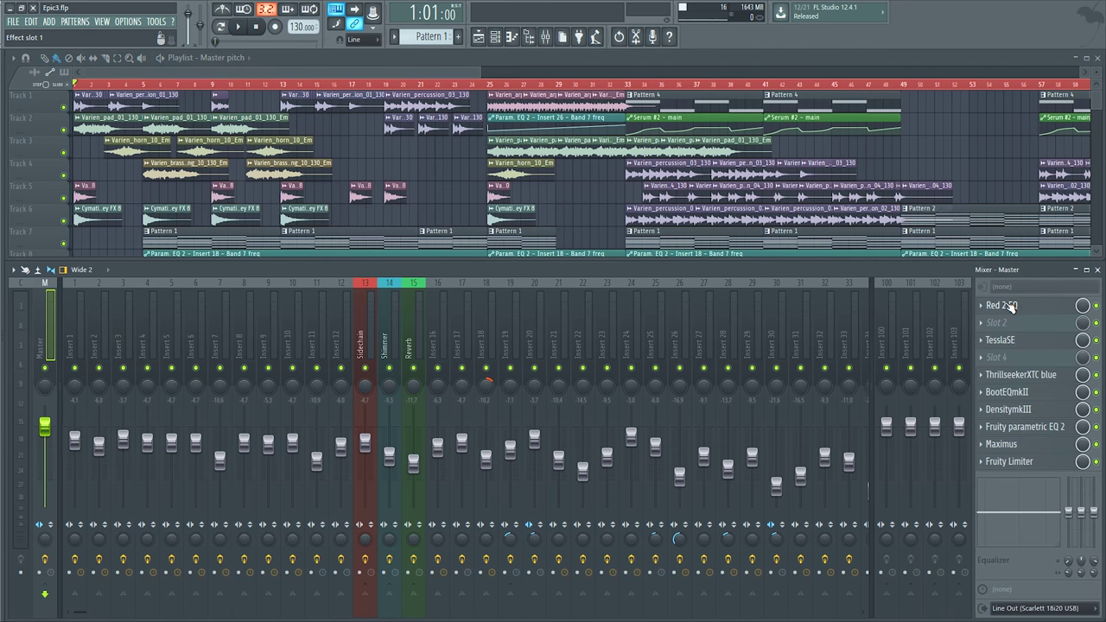
left_click(1009, 305)
left_click_drag(286, 169, 255, 153)
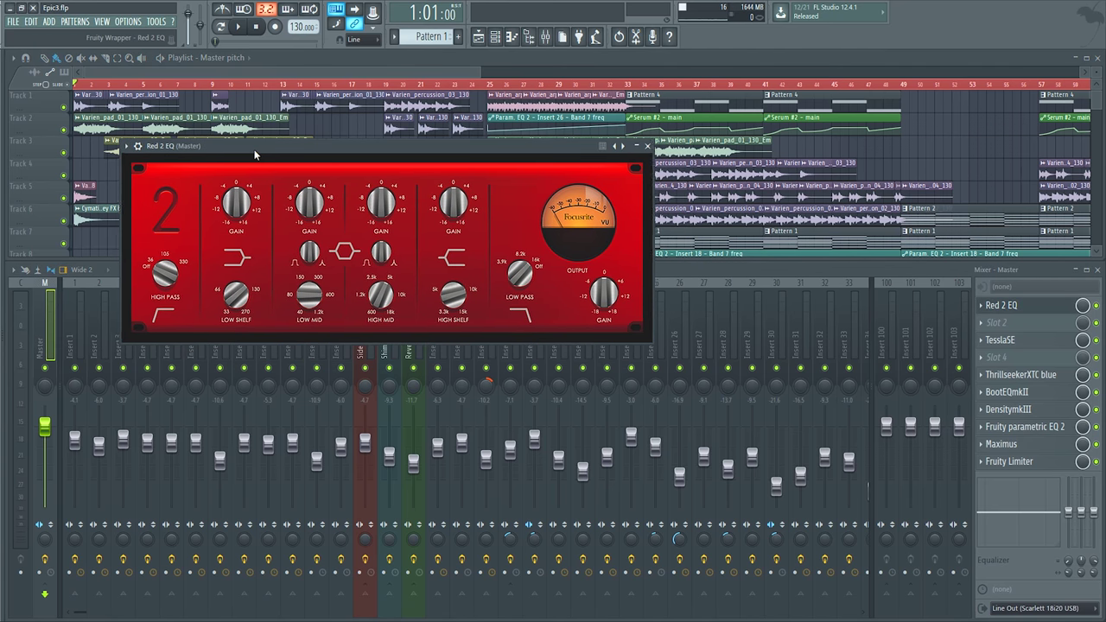
left_click(647, 146)
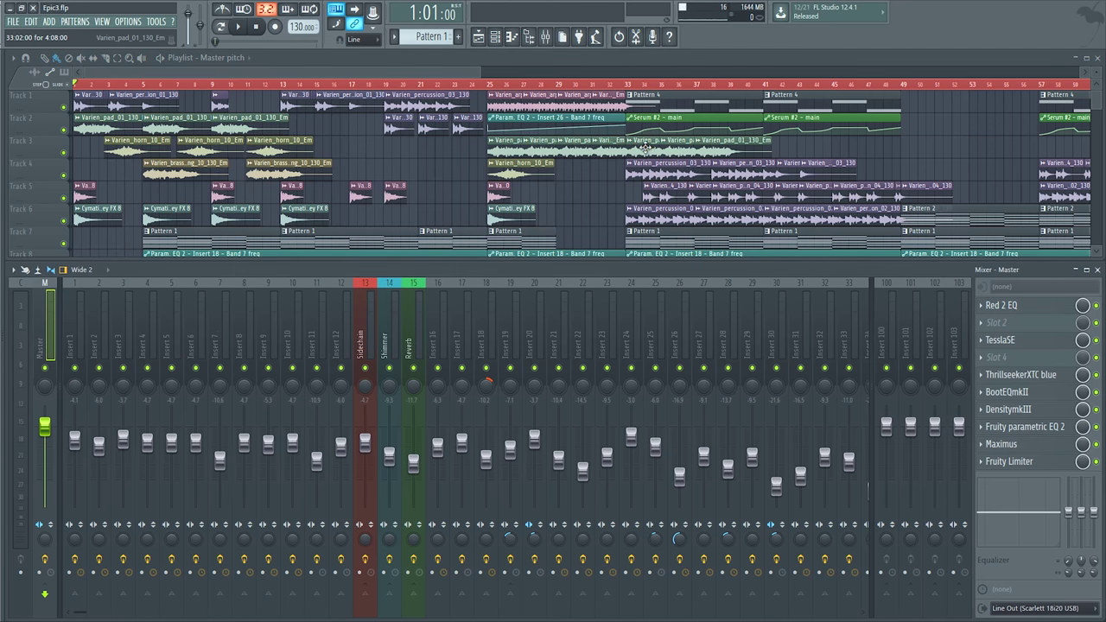
left_click(488, 84)
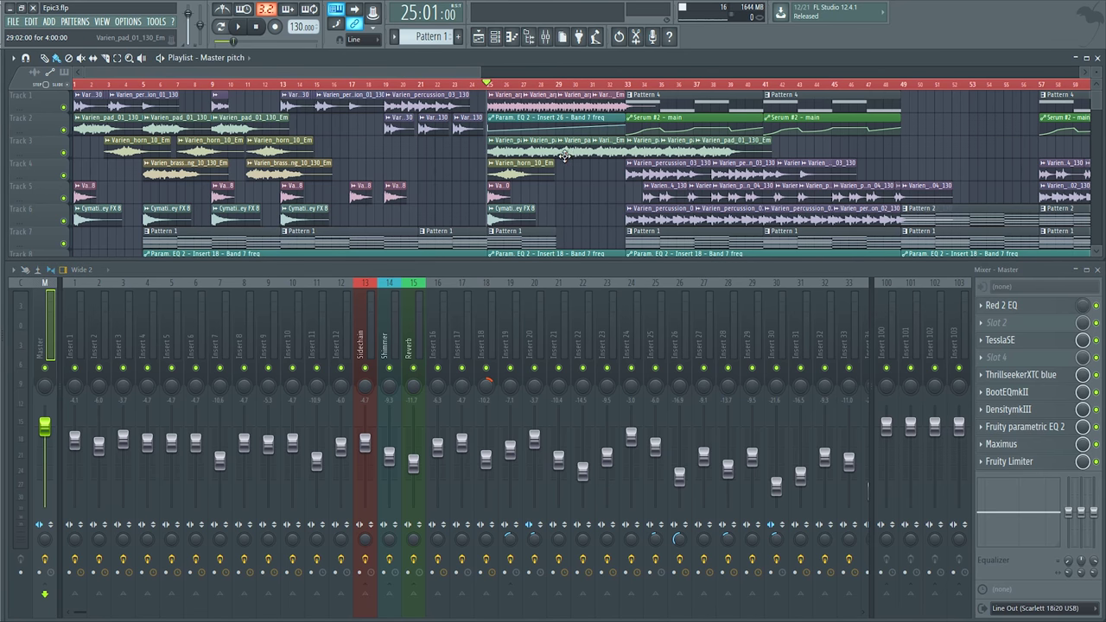
left_click(1002, 305)
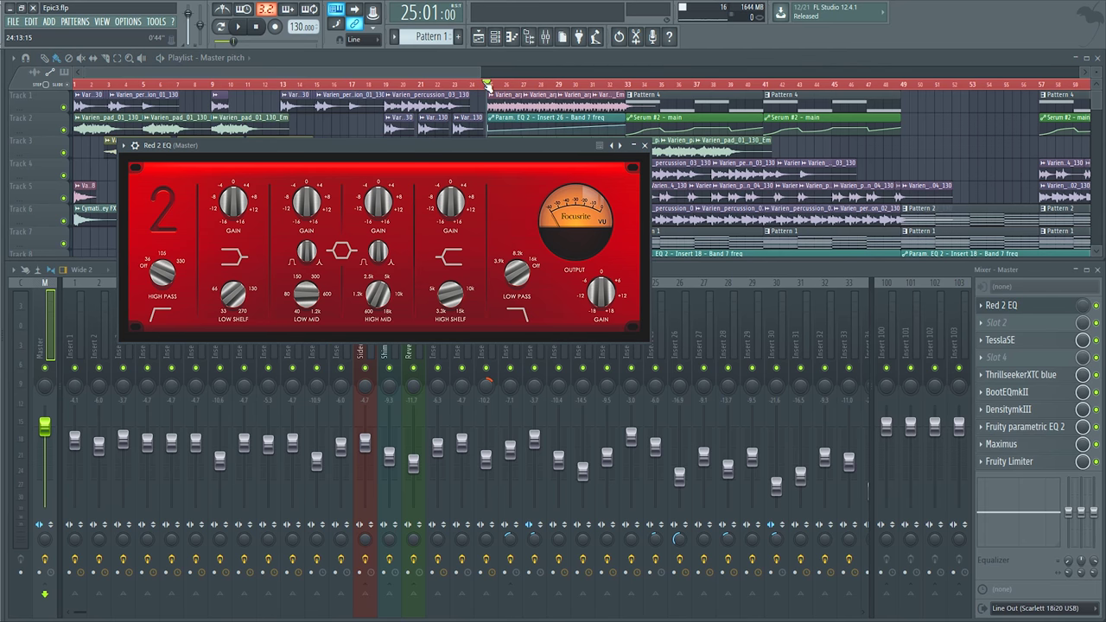
left_click_drag(488, 84, 512, 84)
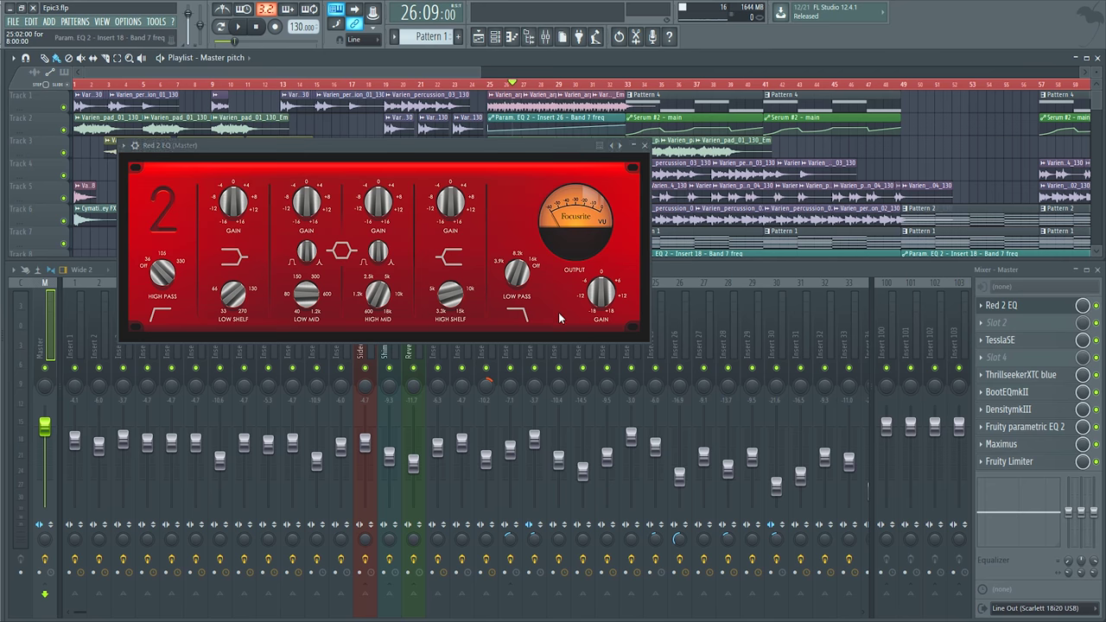
left_click_drag(238, 145, 310, 228)
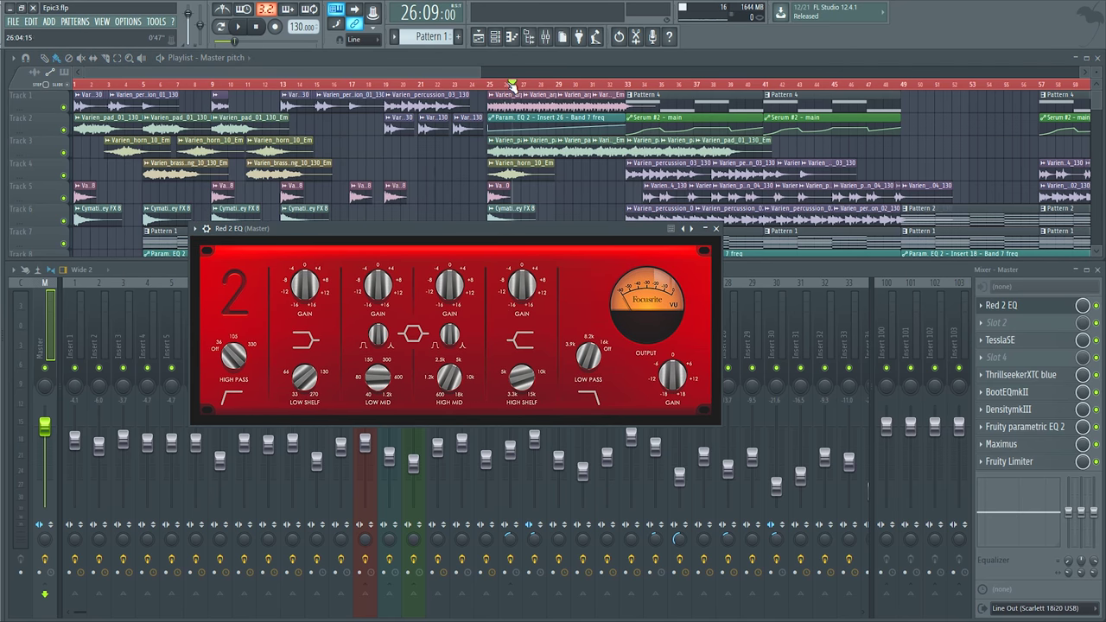
left_click_drag(512, 83, 479, 106)
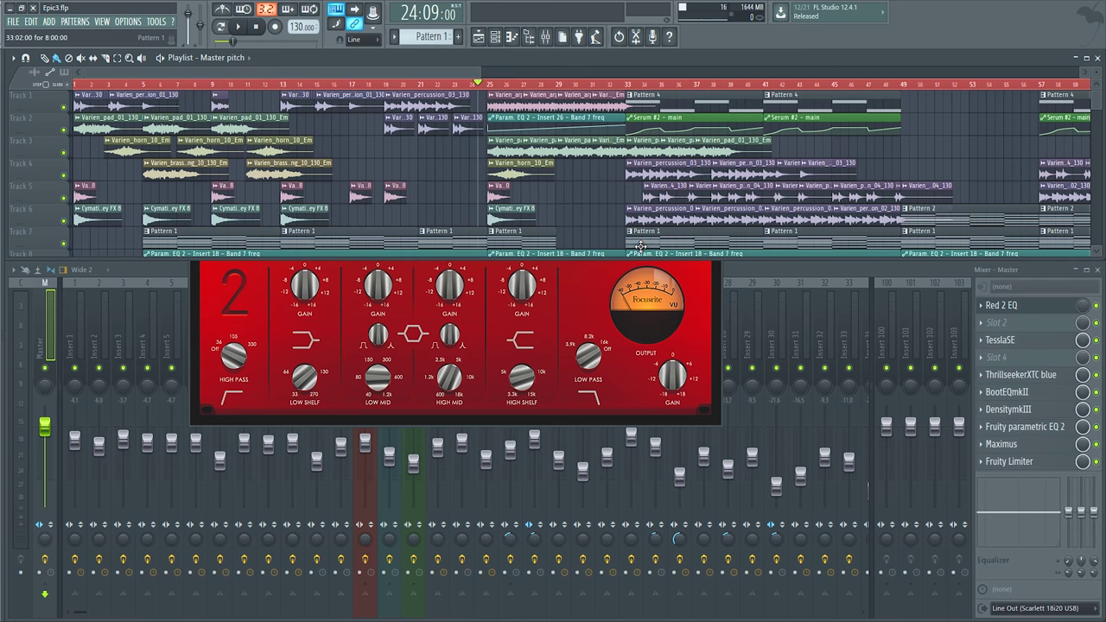
scroll(640, 246, "down", 2)
left_click(713, 231)
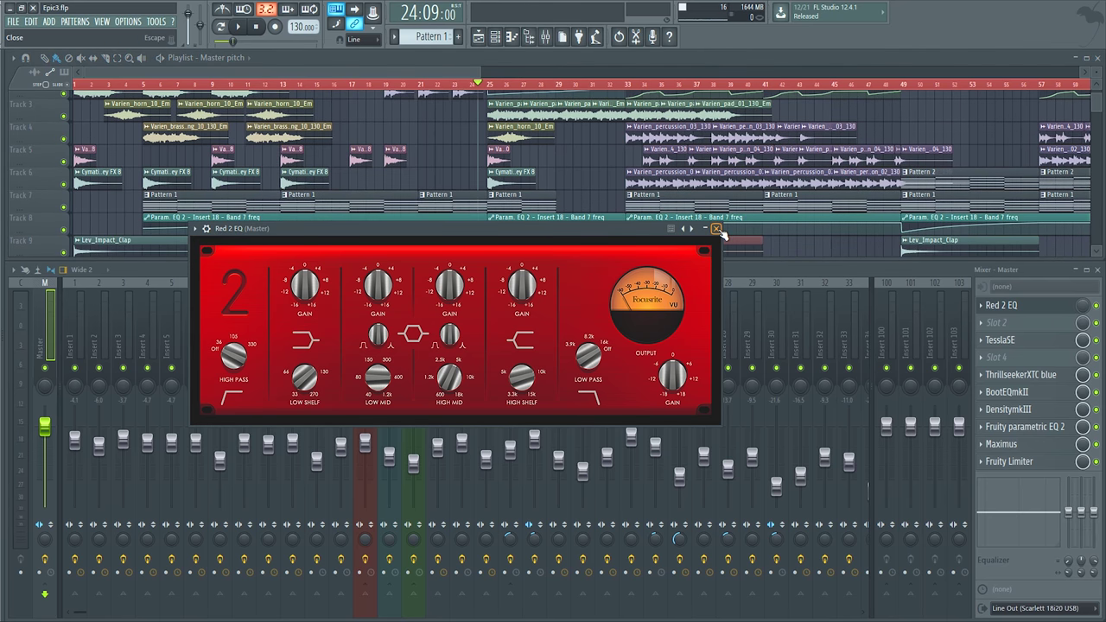
left_click(716, 229)
left_click(77, 85)
scroll(156, 184, "up", 1)
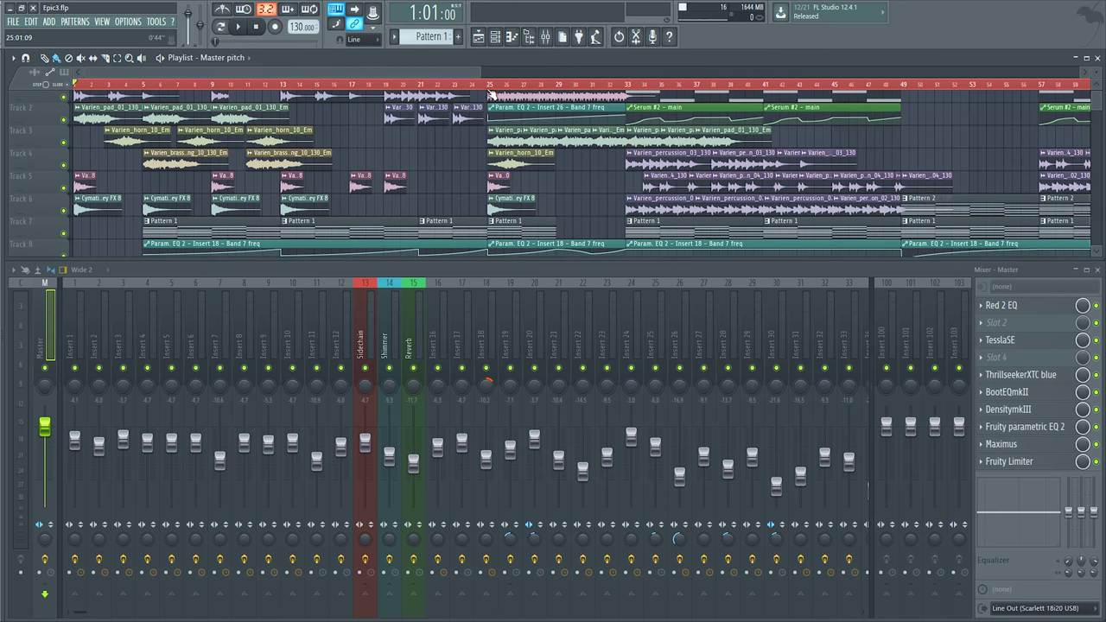
left_click_drag(490, 93, 609, 107)
scroll(604, 120, "up", 2)
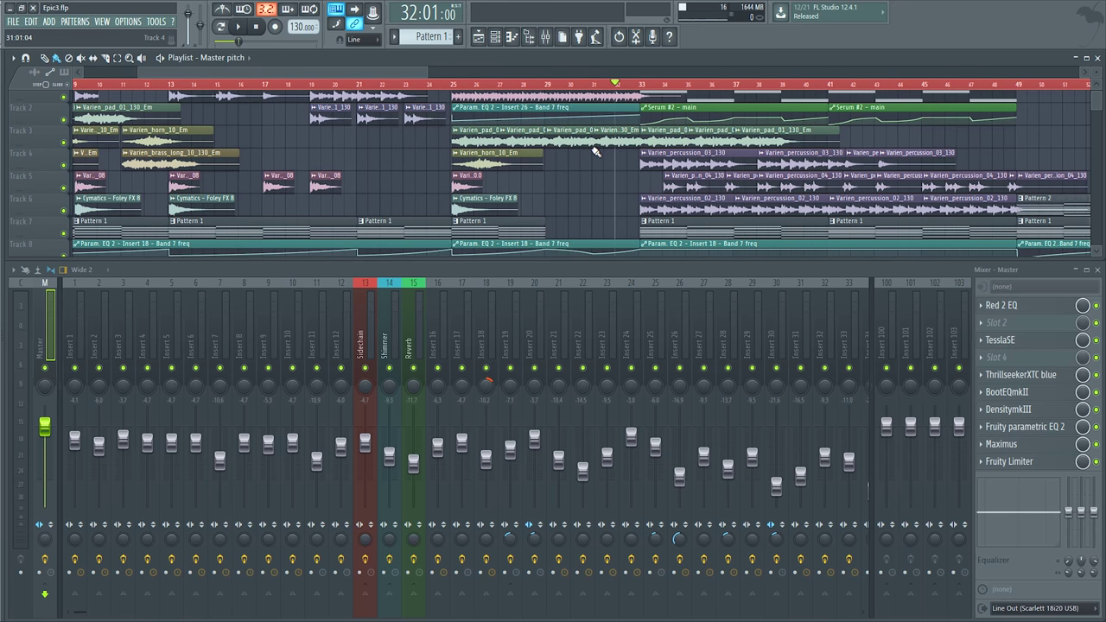
scroll(594, 151, "up", 4)
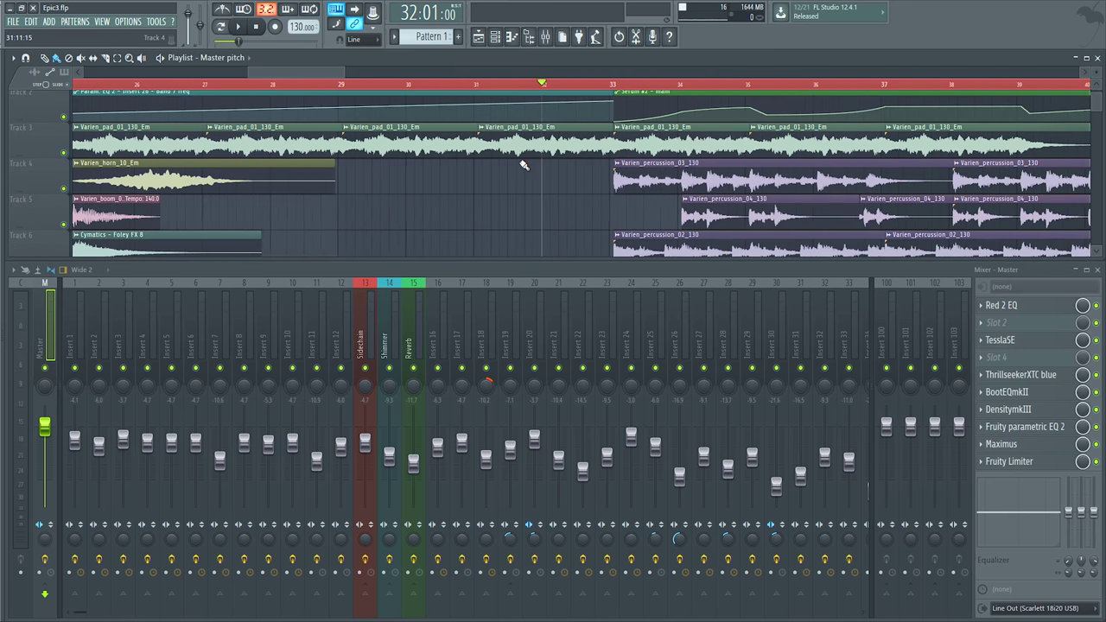
scroll(524, 165, "up", 1)
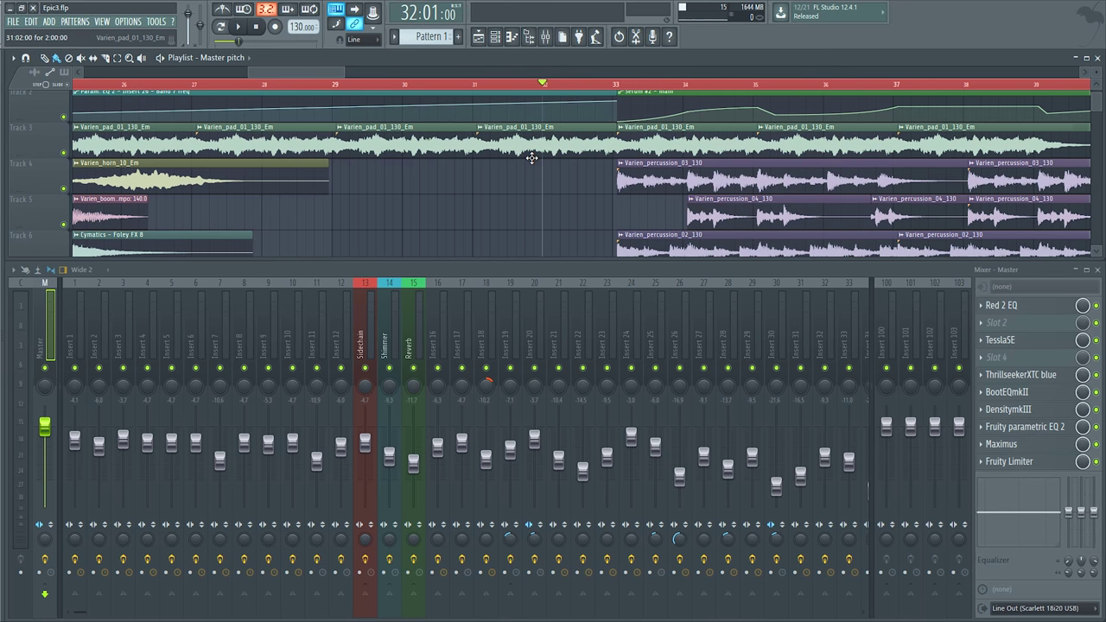
scroll(531, 158, "down", 8)
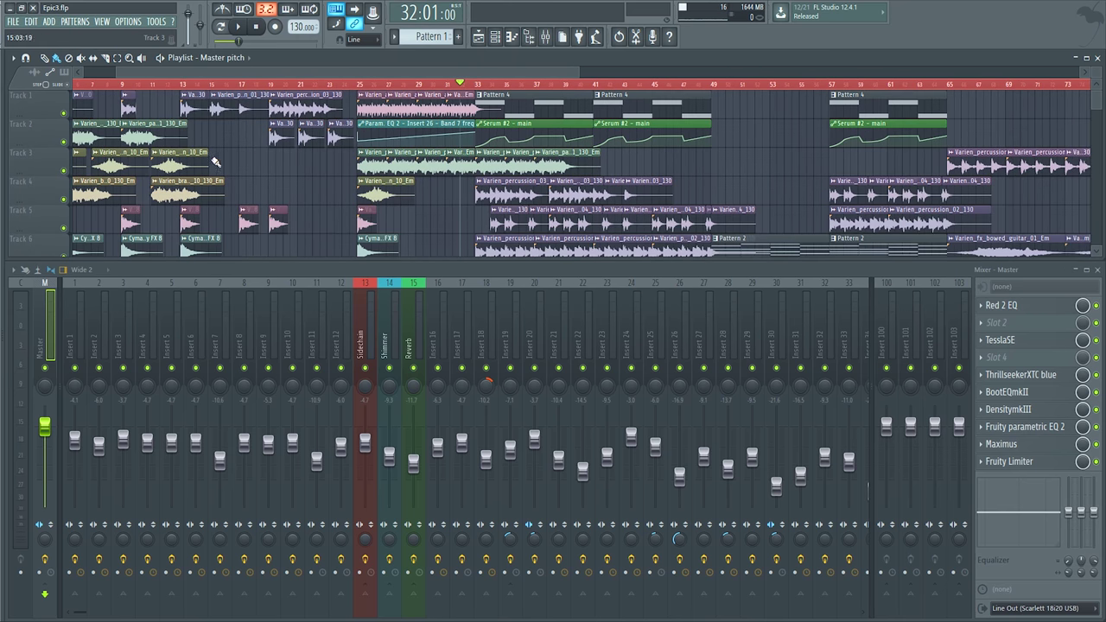
scroll(393, 130, "down", 4)
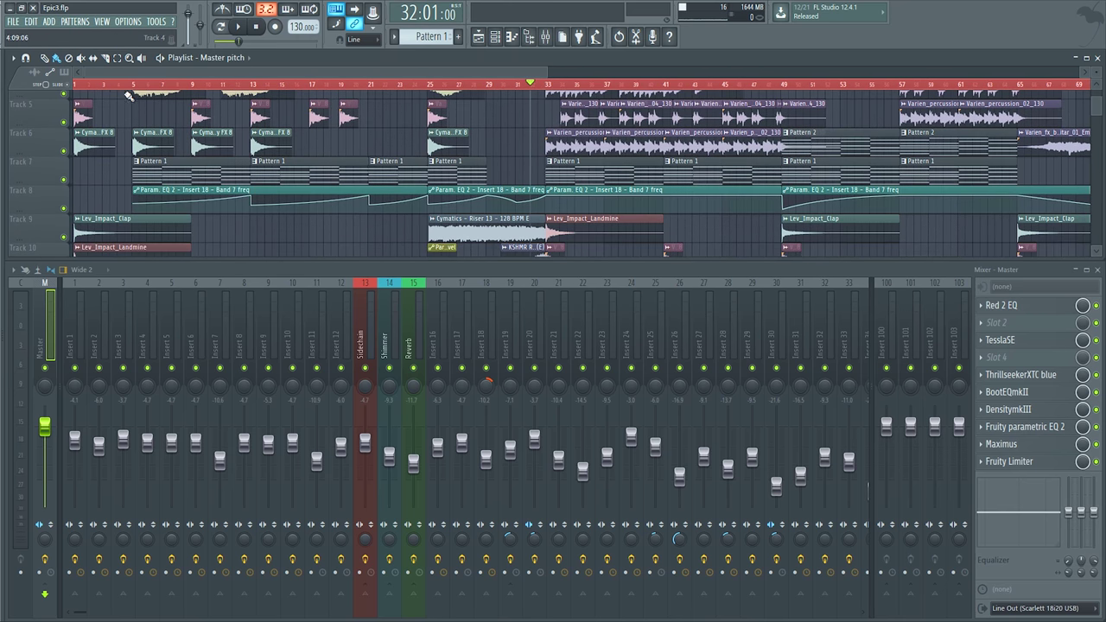
scroll(213, 148, "down", 3)
scroll(212, 149, "up", 2)
scroll(321, 178, "up", 3)
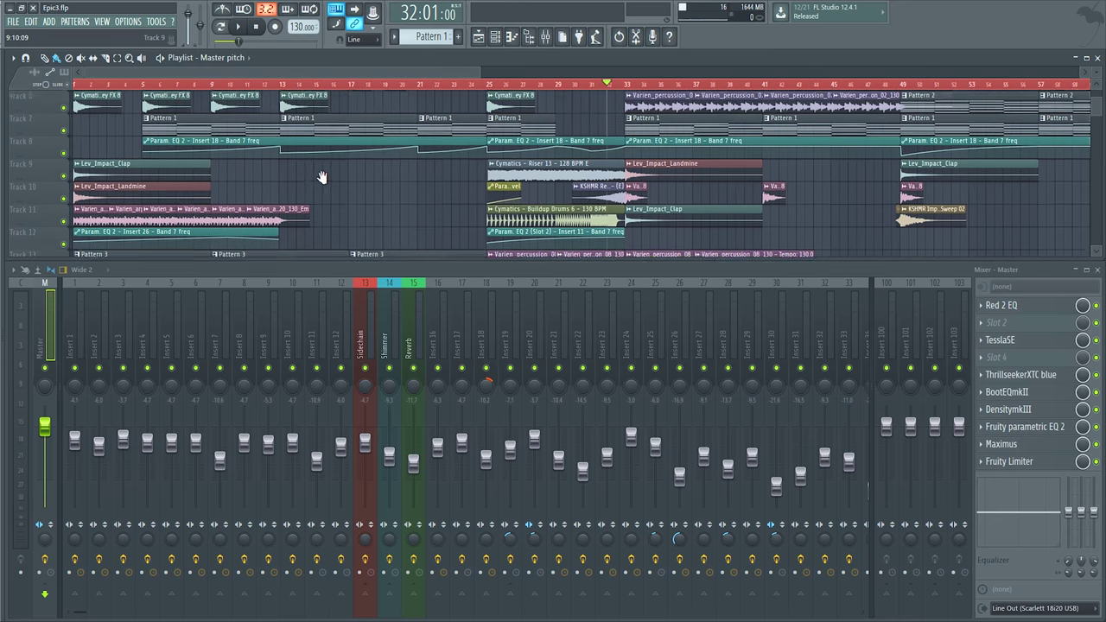
Step: Play the song from the beginning to audition the chain, then stop back at the start
key("space")
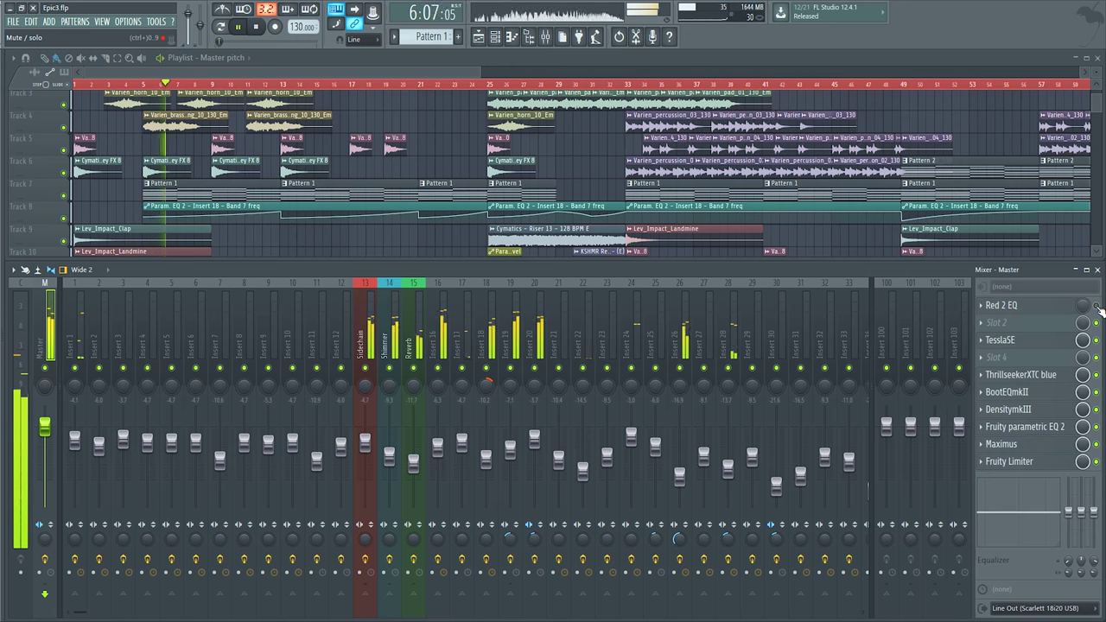
key("space")
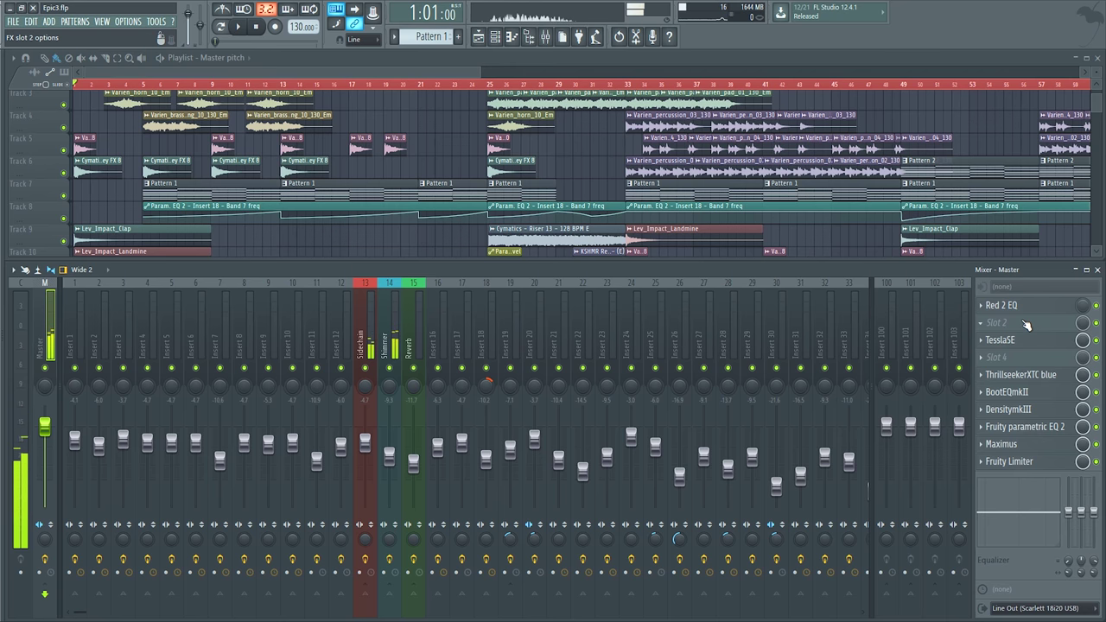
Step: Open the TesslaSE plugin, then play the song from bar 7 and stop
left_click(1002, 339)
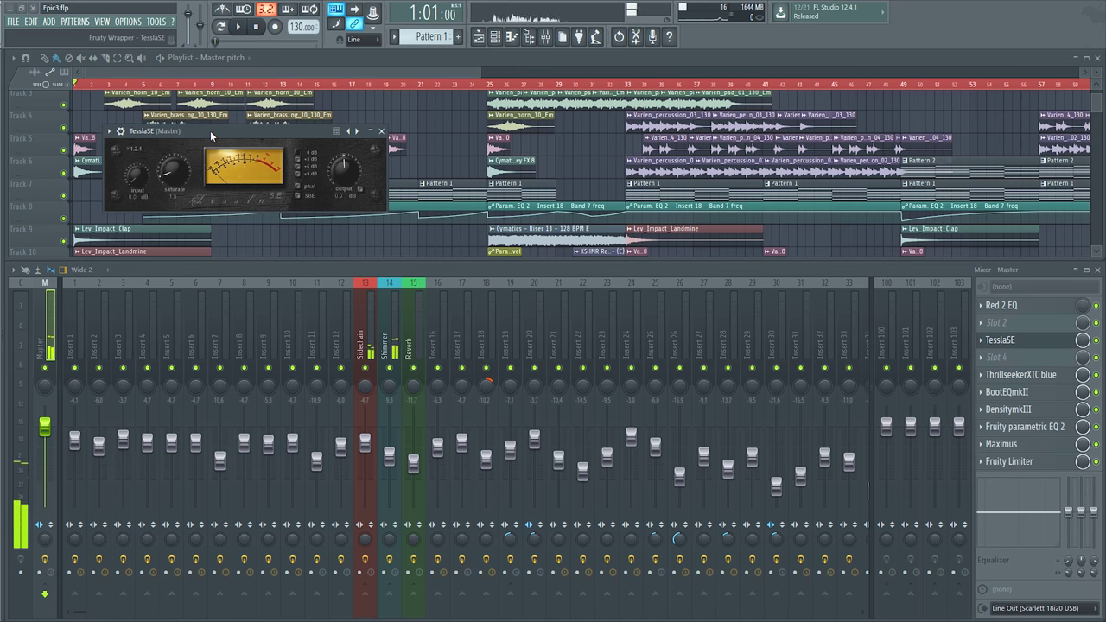
left_click_drag(220, 135, 233, 145)
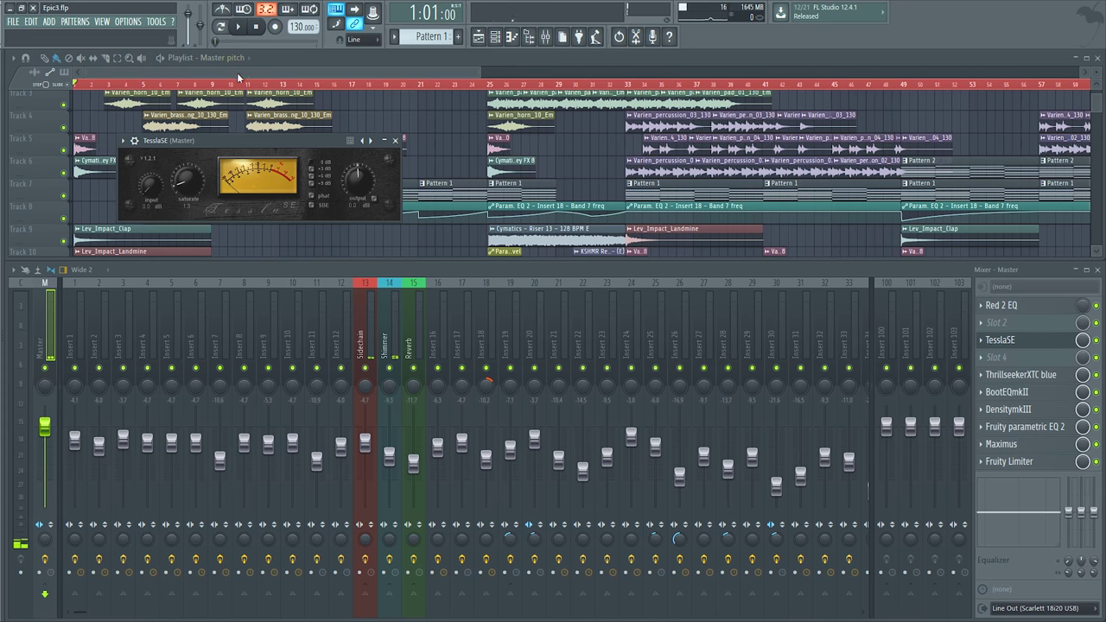
left_click(184, 89)
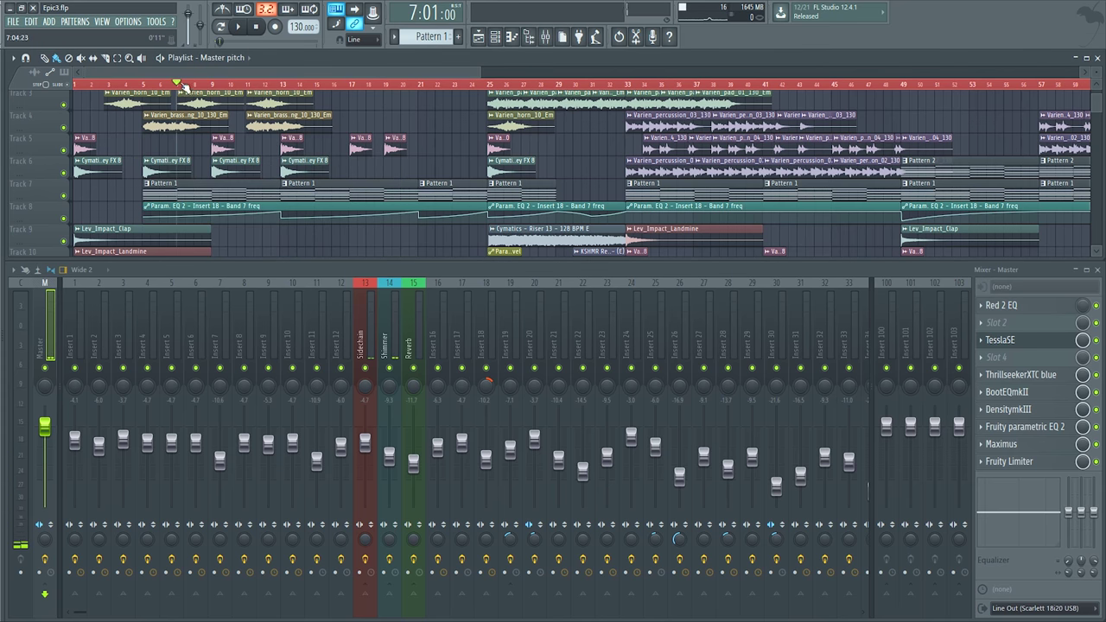
key("space")
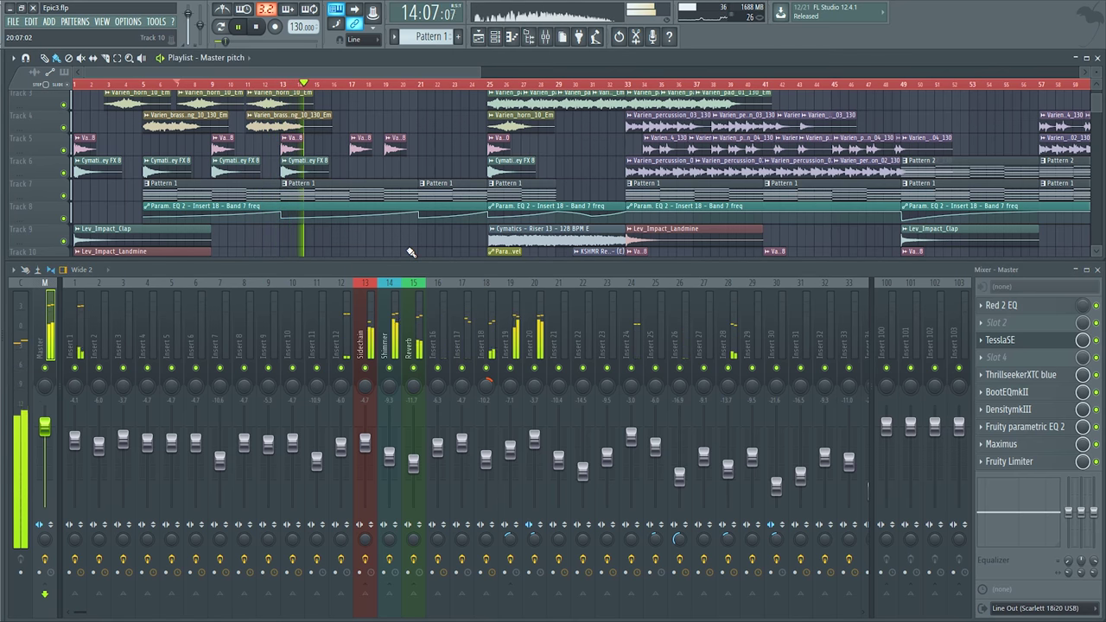
key("space")
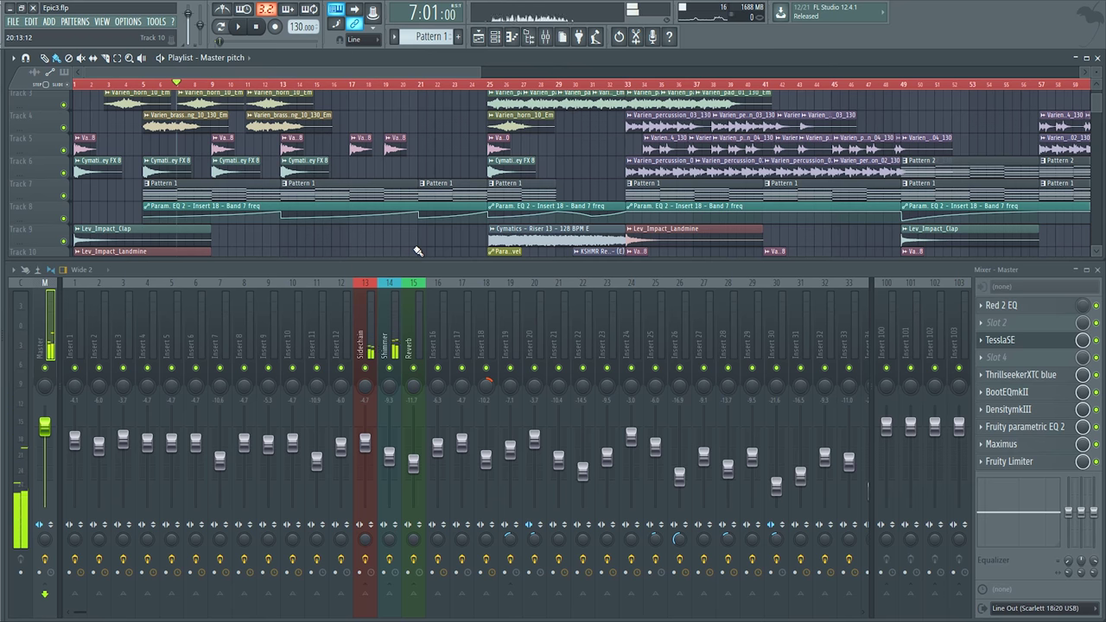
Step: Move TesslaSE directly after Red 2 EQ, then open and reposition ThrillseekerXTC blue
left_click_drag(1000, 340, 1001, 323)
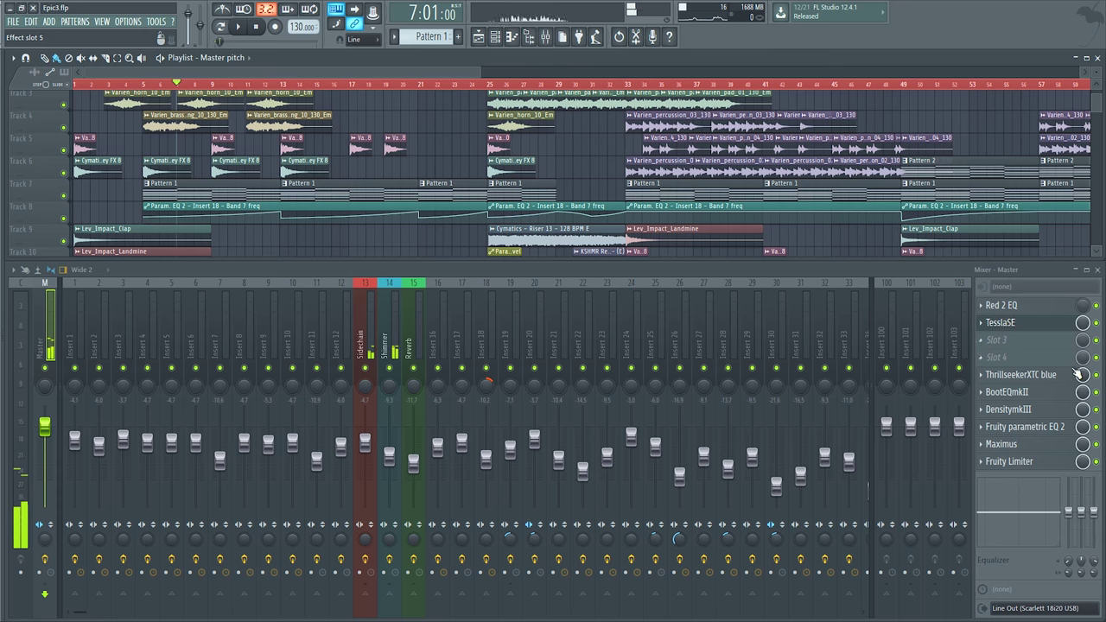
left_click(1039, 380)
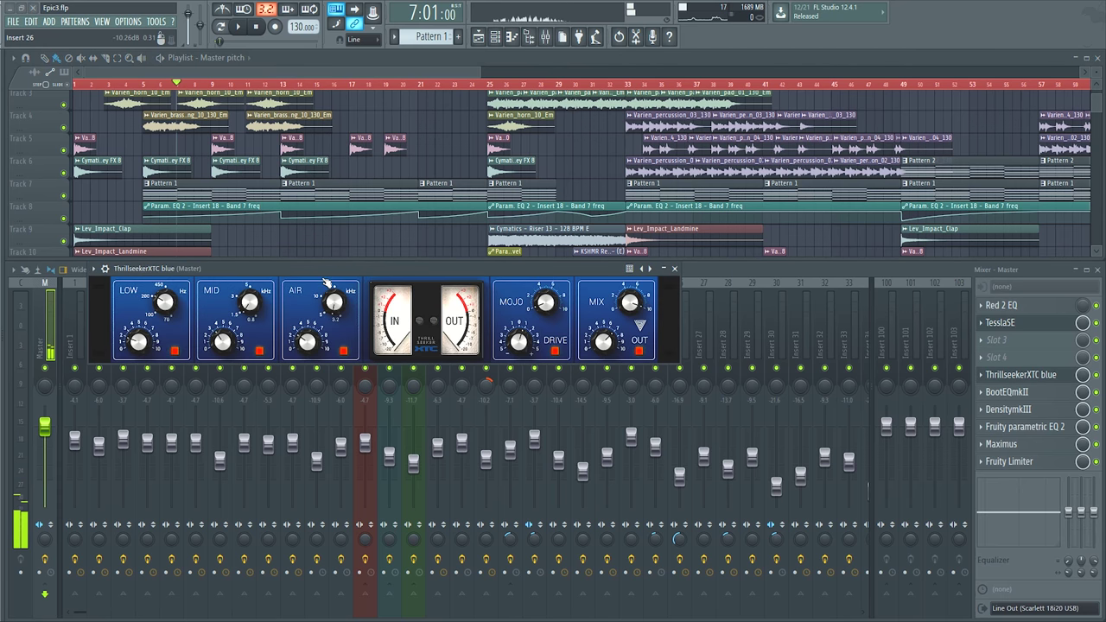
left_click_drag(302, 265, 353, 210)
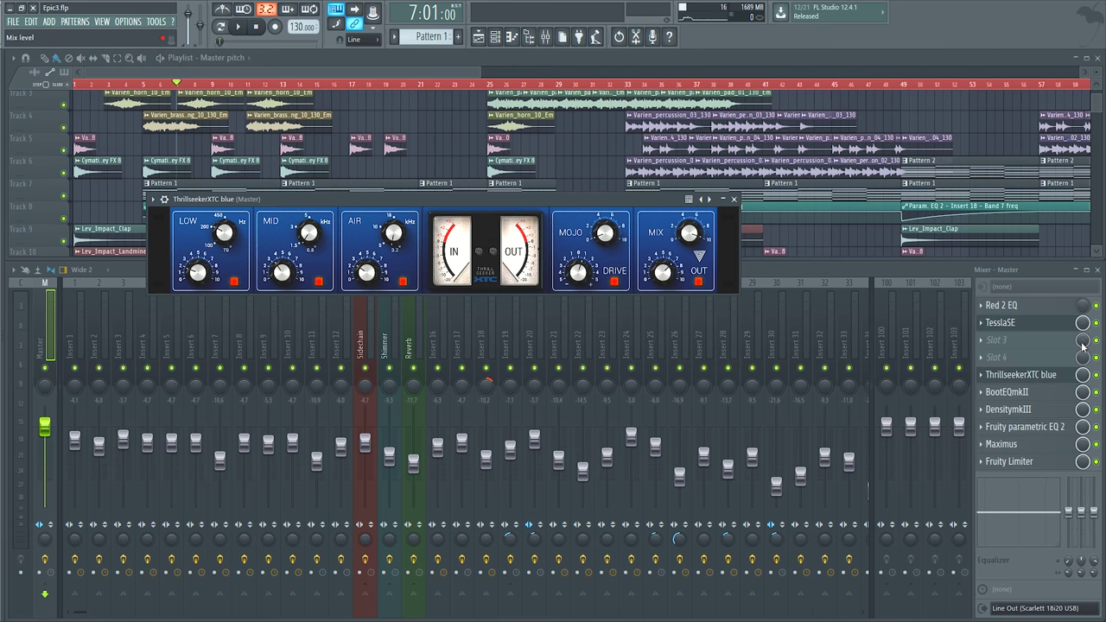
Step: Close the ThrillseekerXTC window and hide the Channel Rack to reveal the full mixer
left_click_drag(709, 236, 664, 233)
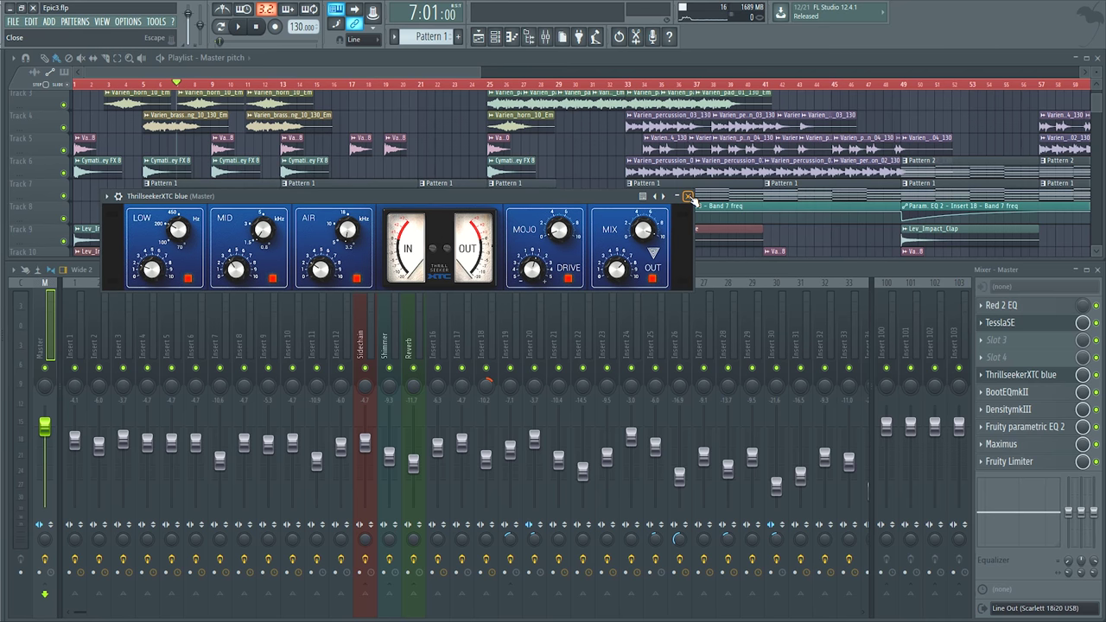
left_click(688, 197)
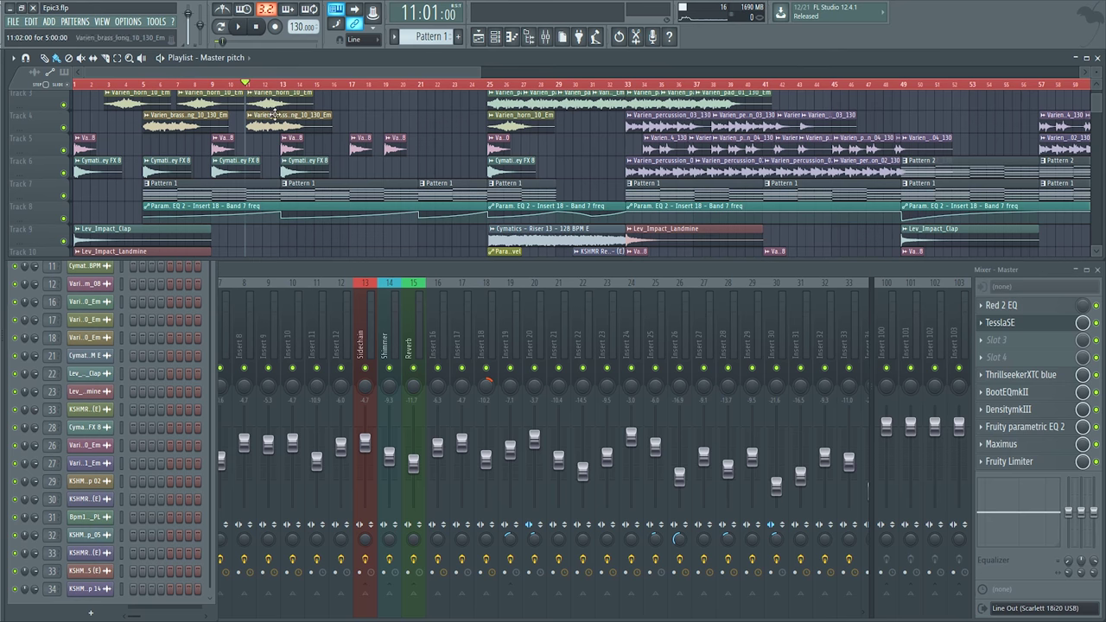
key("space")
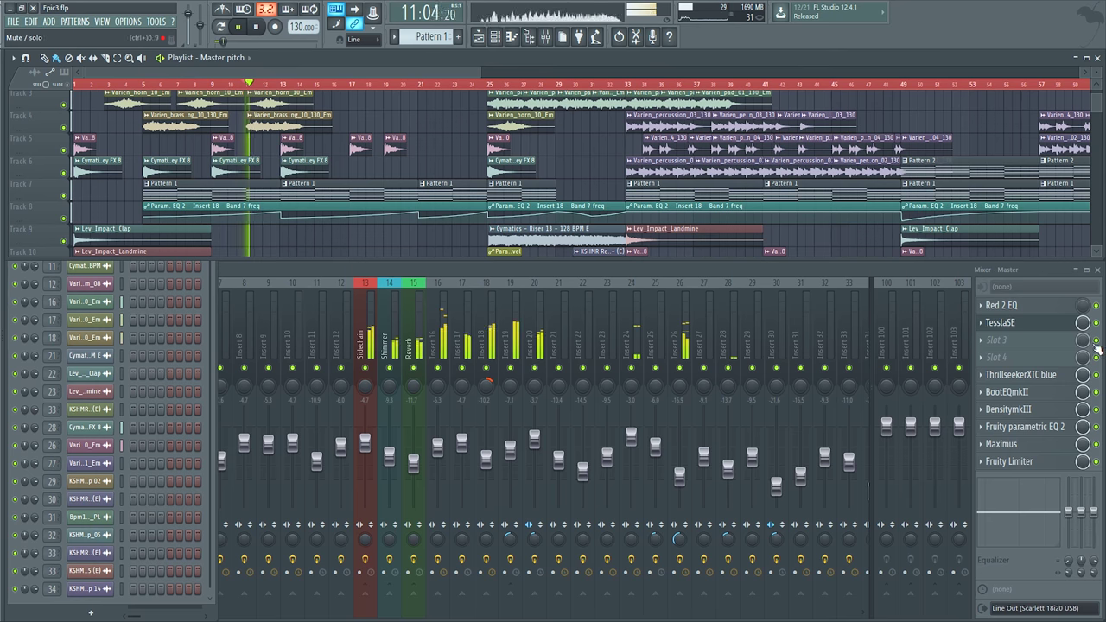
Step: Play from bar 11 twice to compare the sound, then play briefly from bar 13
key("F6")
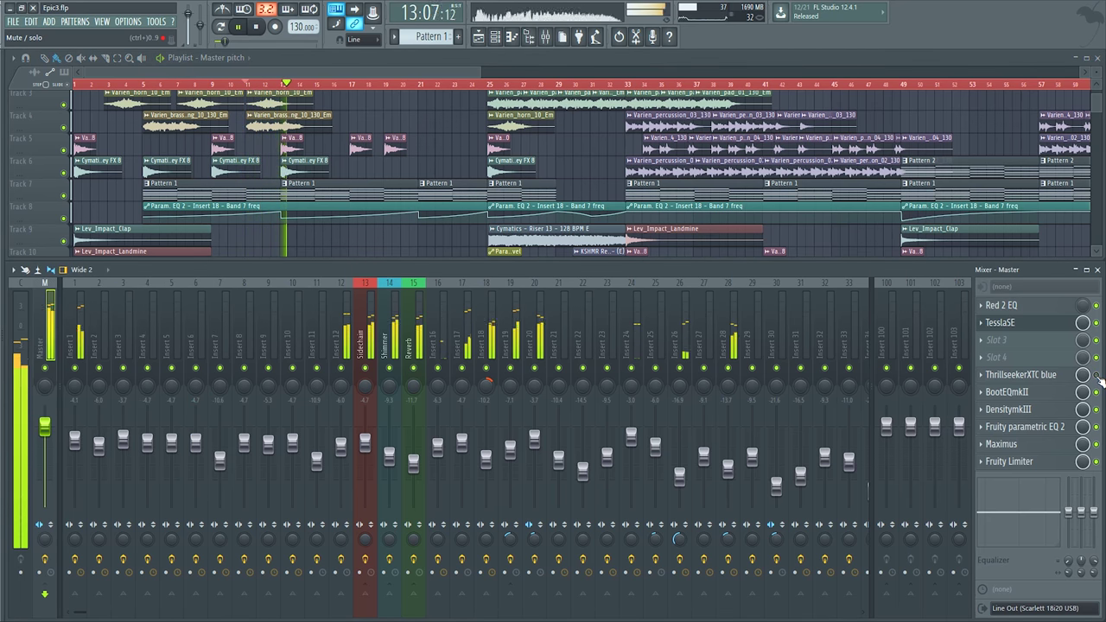
key("space")
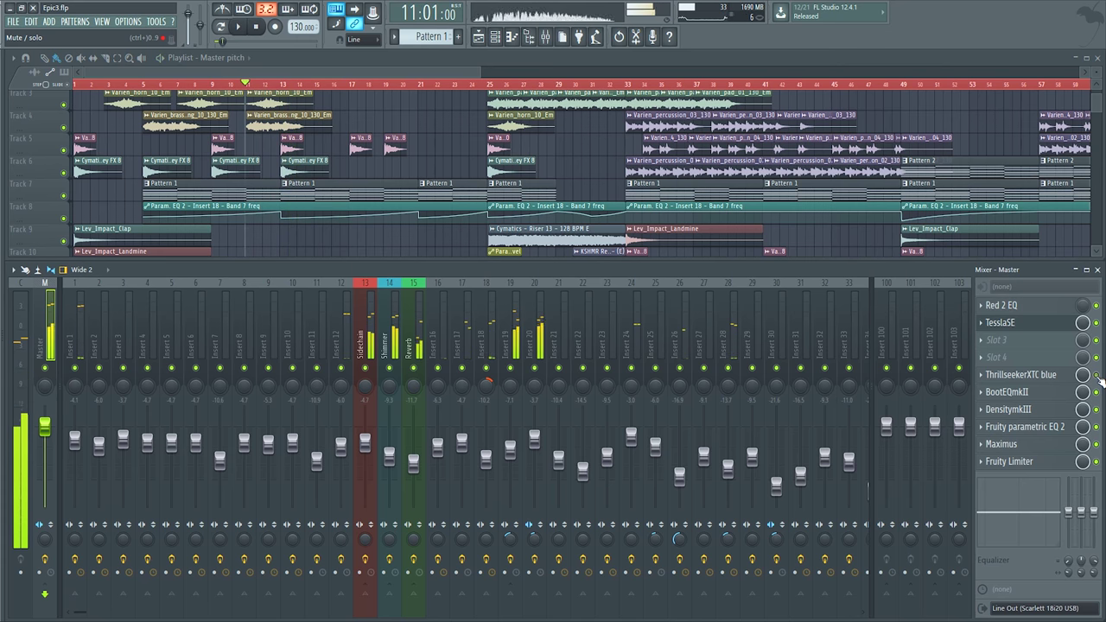
key("space")
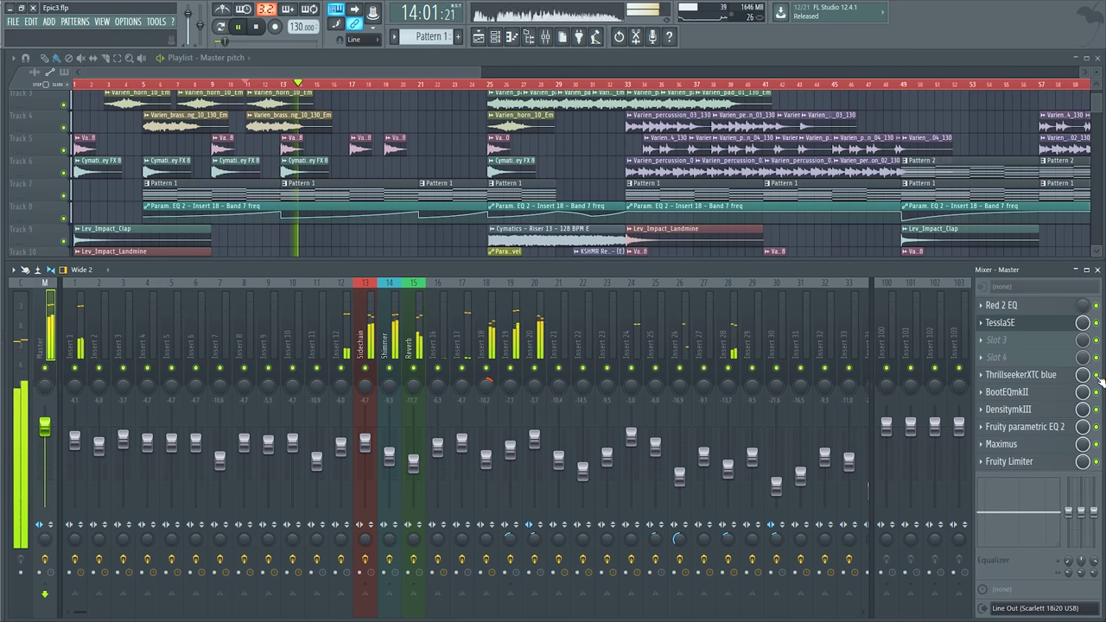
key("space")
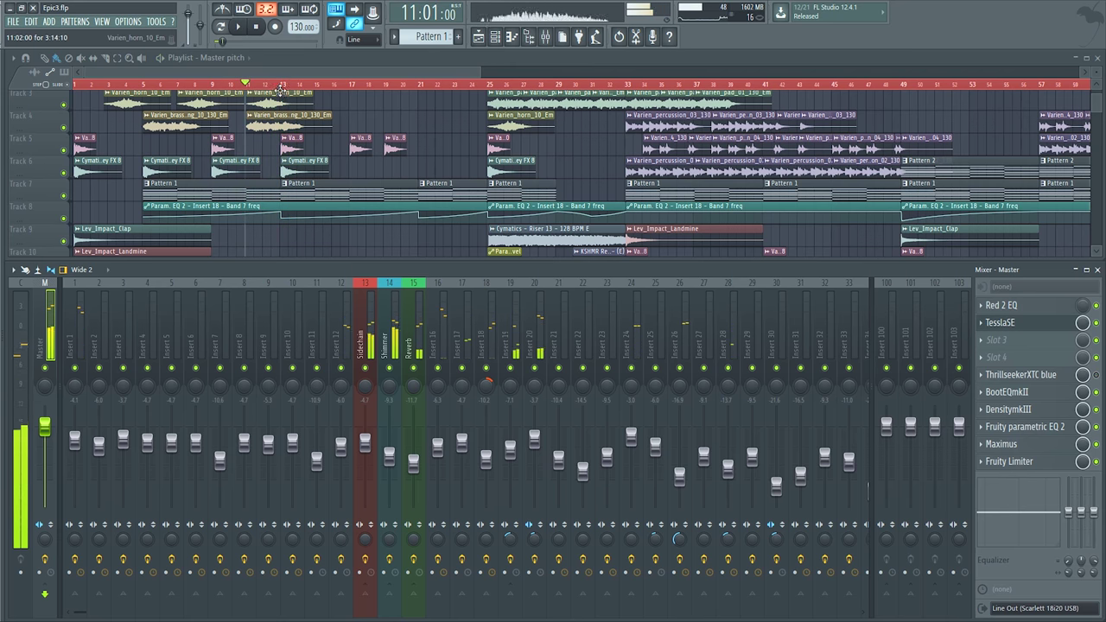
left_click_drag(278, 87, 279, 87)
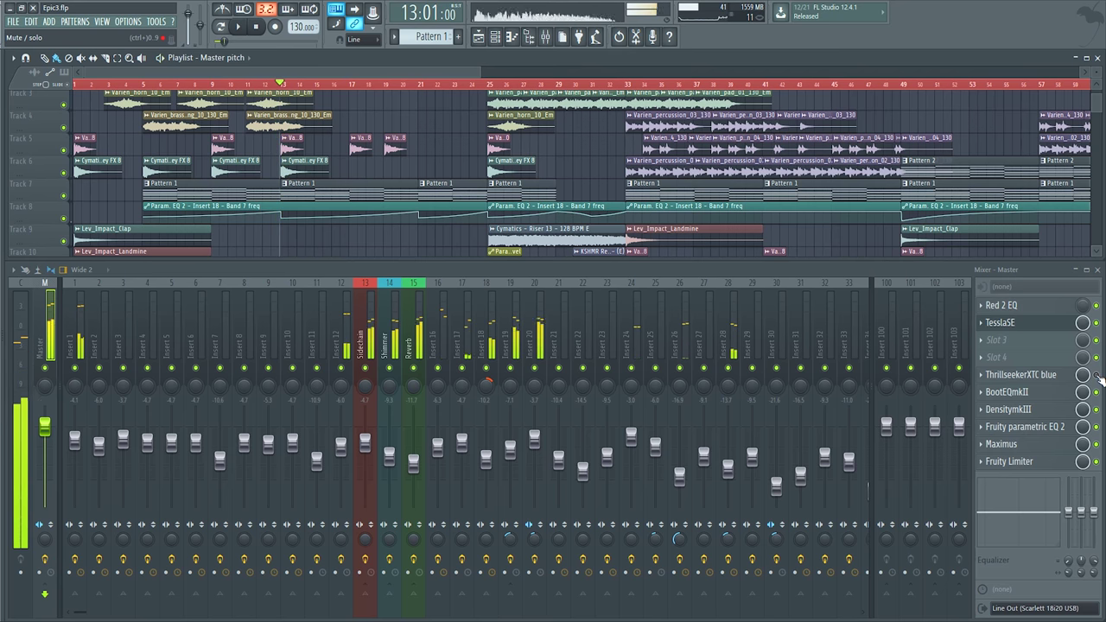
key("space")
key("space")
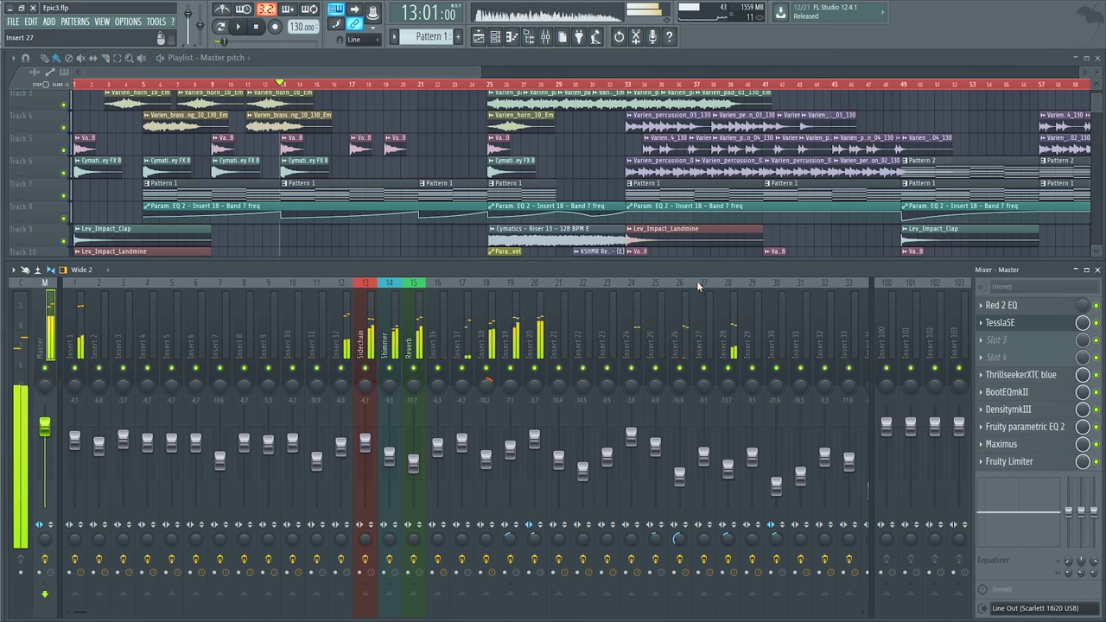
Step: Reopen the ThrillseekerXTC blue window and move it down over the mixer
left_click(1013, 376)
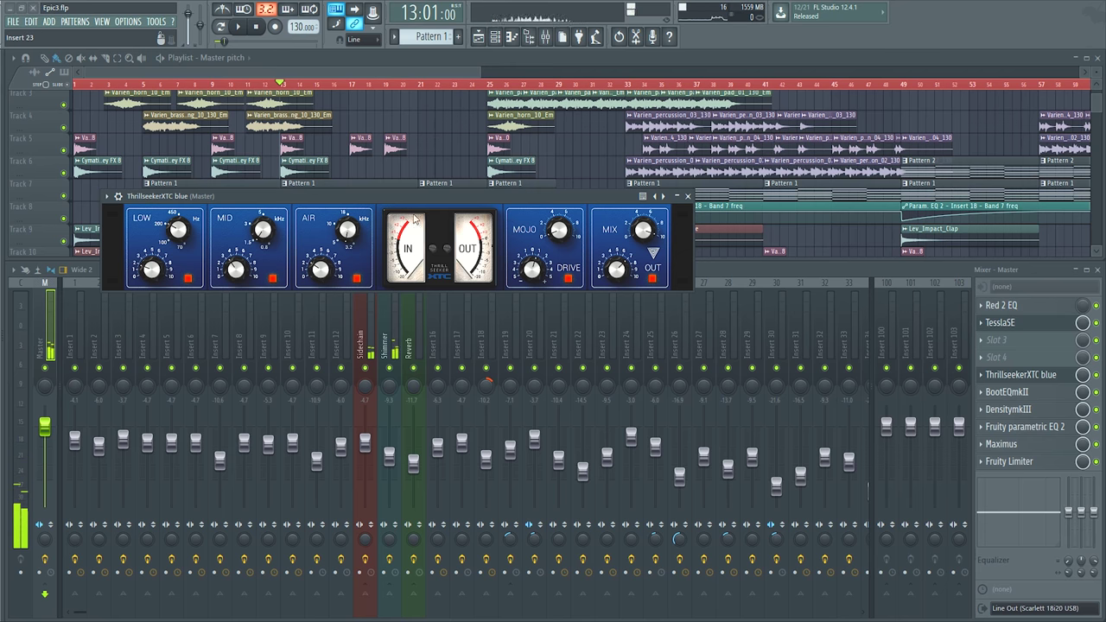
left_click_drag(387, 201, 332, 294)
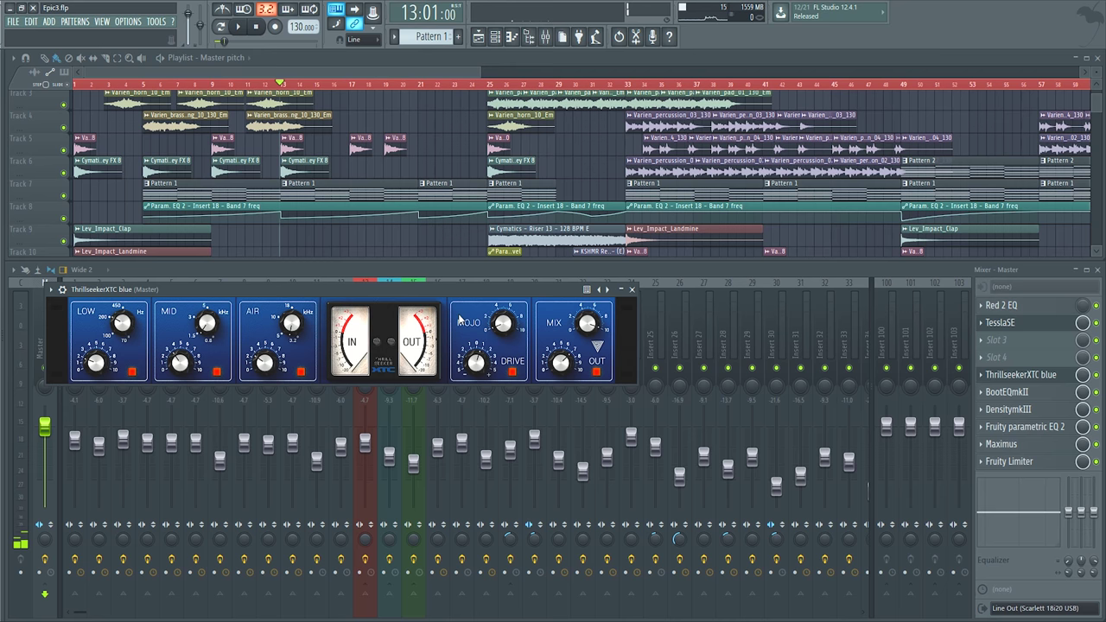
Step: Close the ThrillseekerXTC and TesslaSE windows, briefly showing and hiding the Channel Rack
left_click(632, 289)
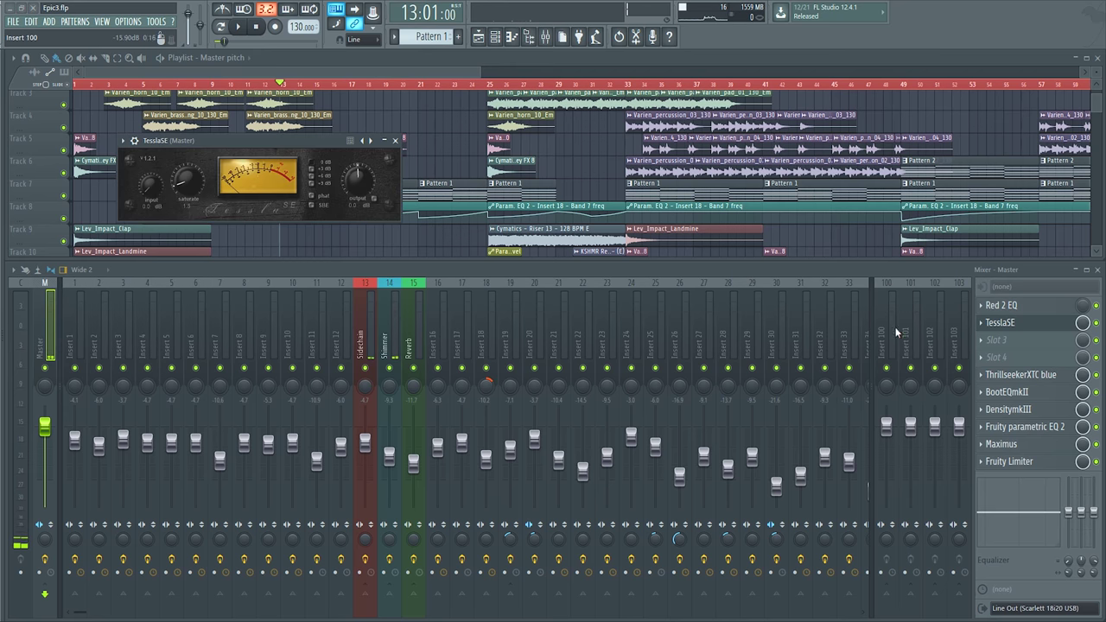
left_click(396, 140)
key("F6")
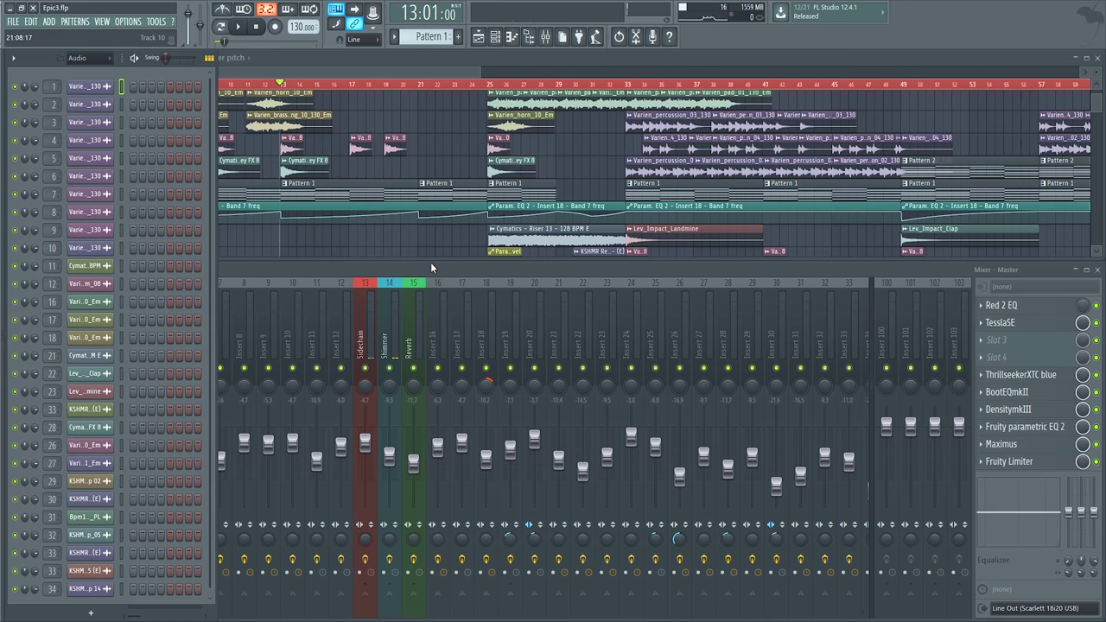
key("F6")
Step: Open BootEQmkII from the Master chain and position its window
left_click(1017, 392)
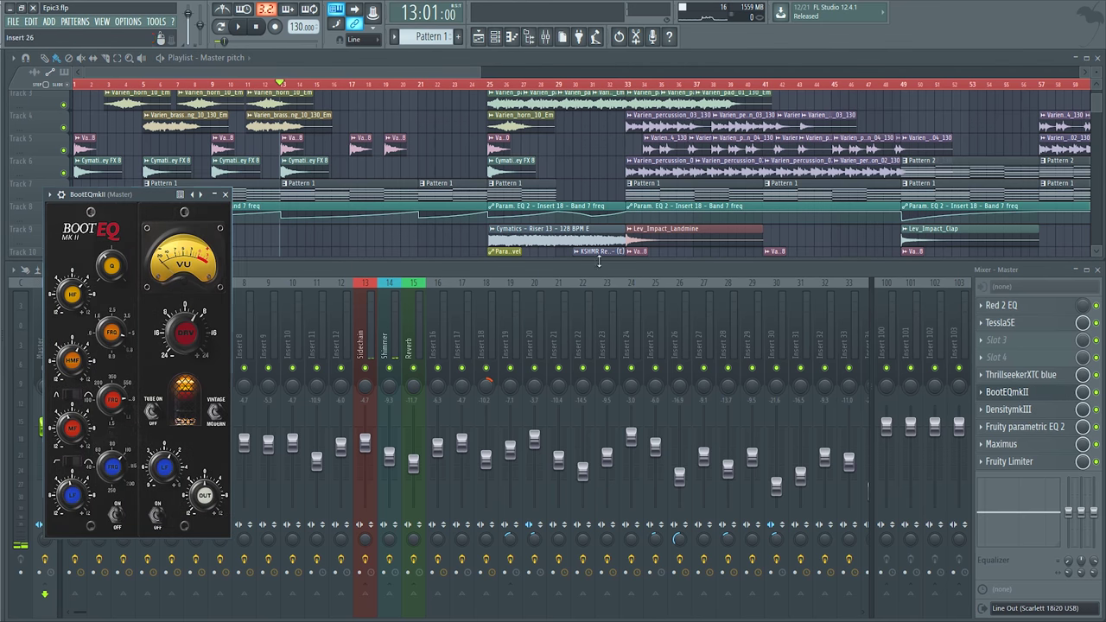
left_click_drag(115, 198, 201, 148)
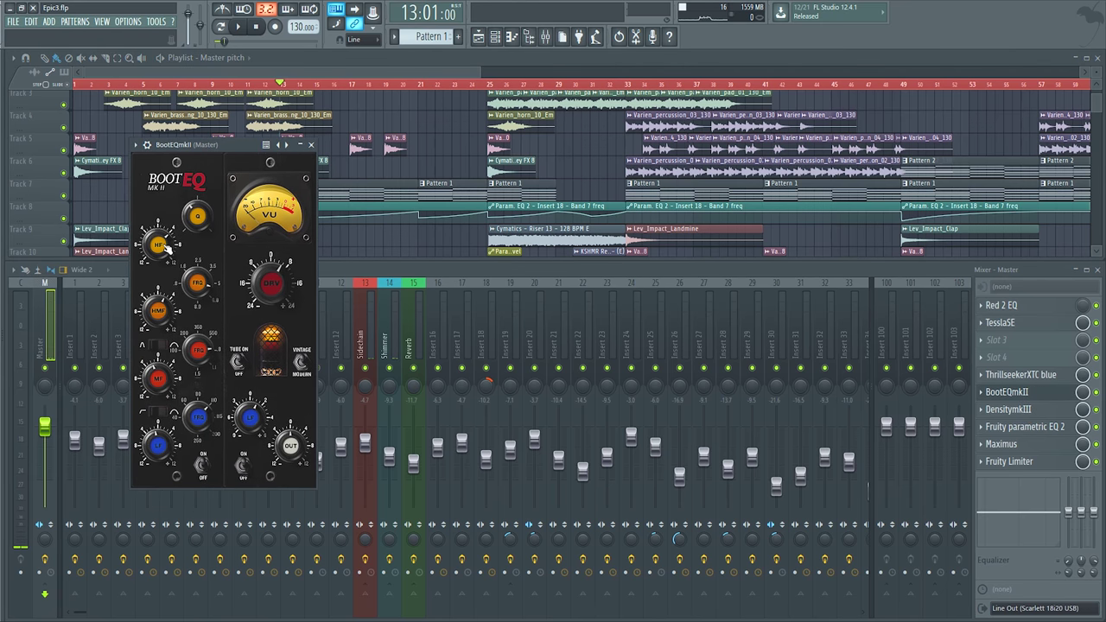
left_click_drag(184, 148, 152, 146)
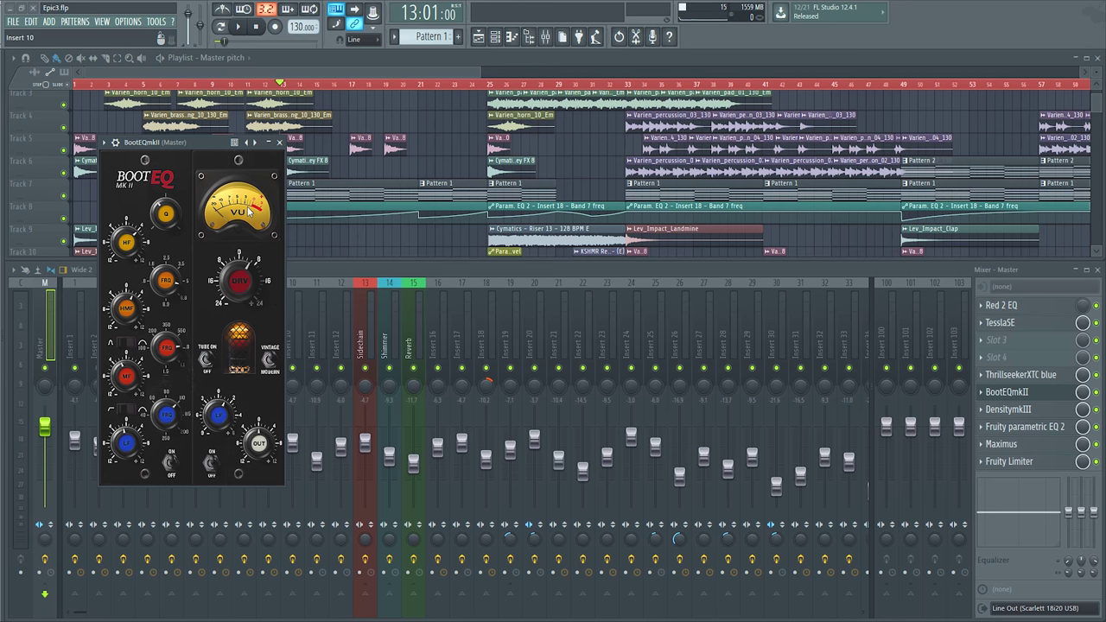
left_click_drag(212, 155, 255, 147)
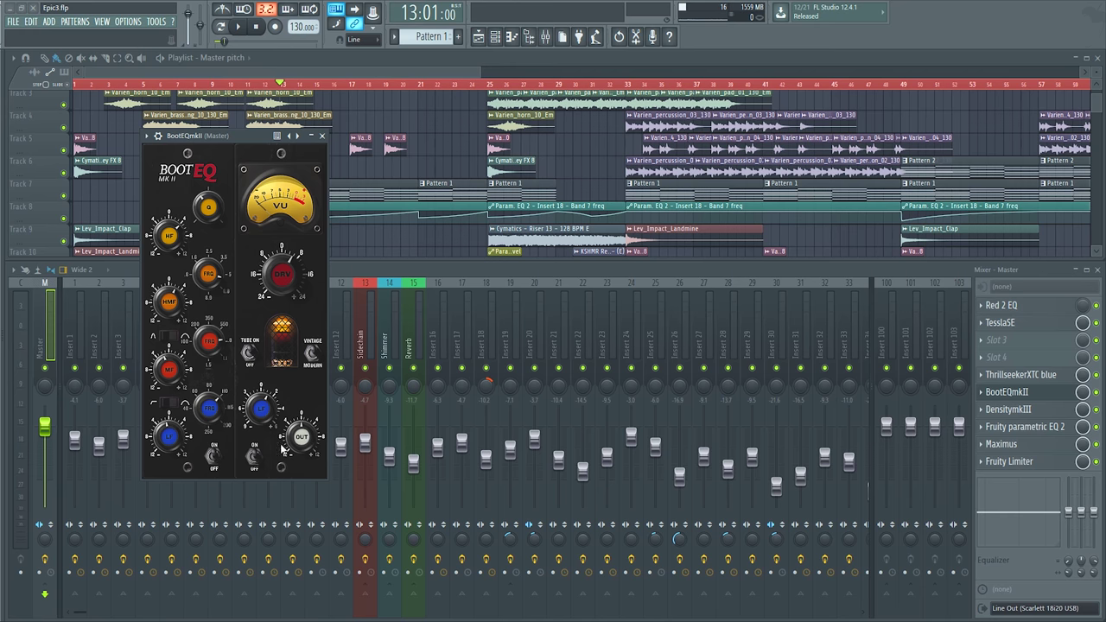
scroll(487, 134, "up", 2)
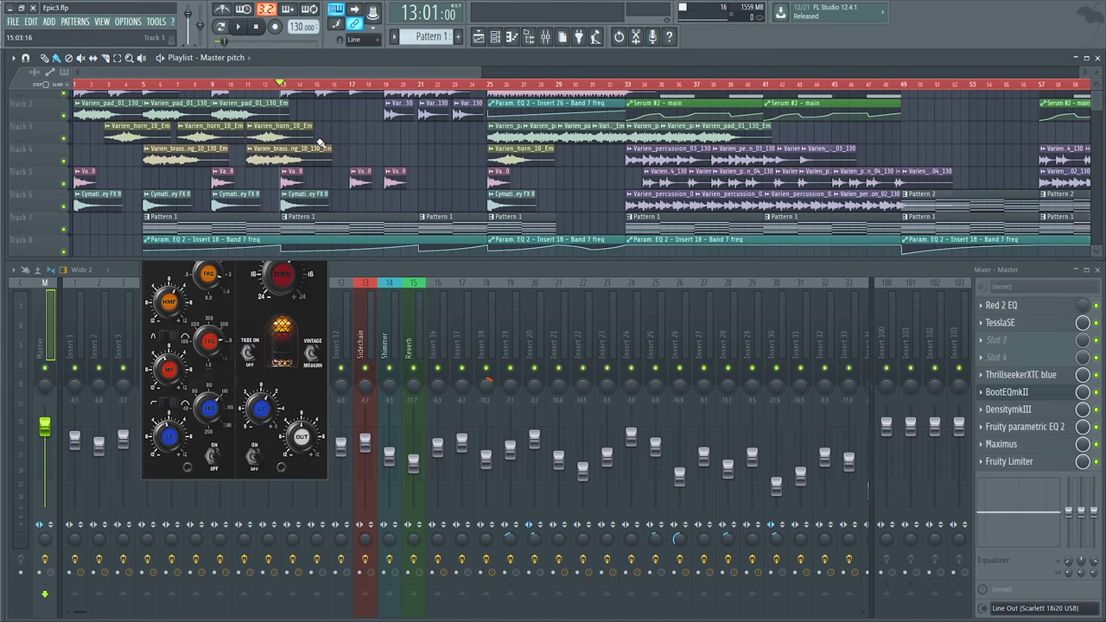
Step: Play from bar 13, then jump ahead to bar 33 and stop there
key("space")
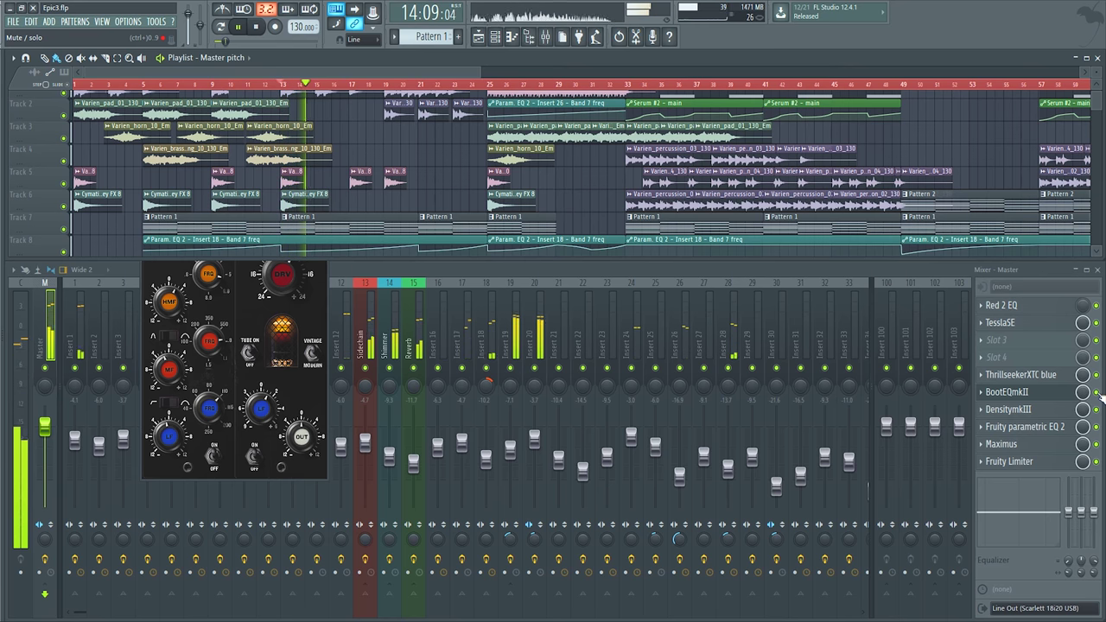
key("space")
key("space")
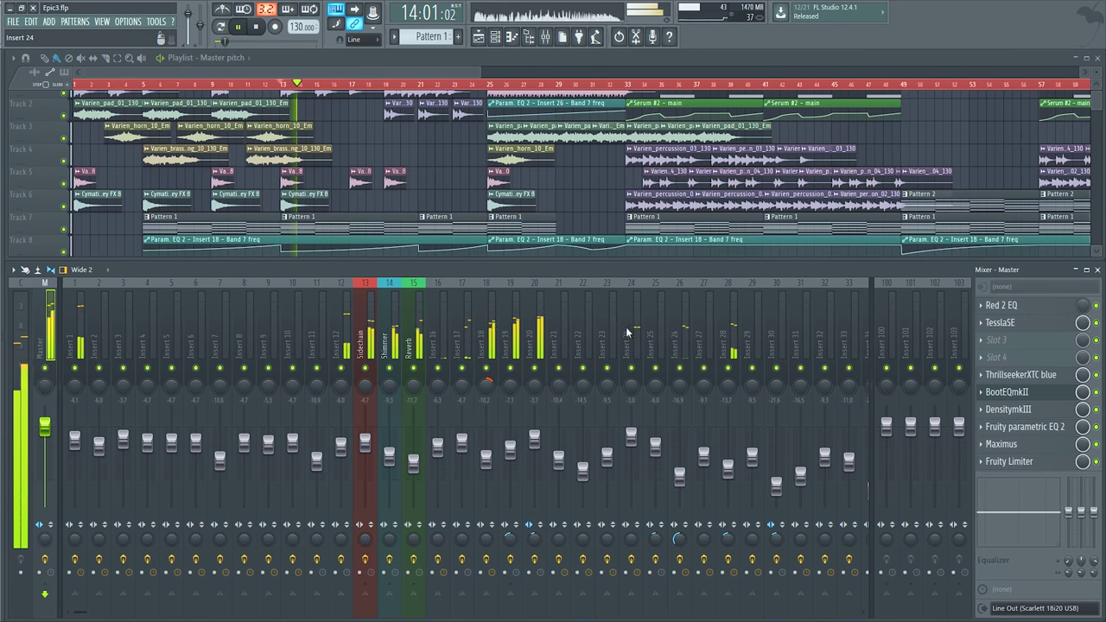
left_click(647, 88)
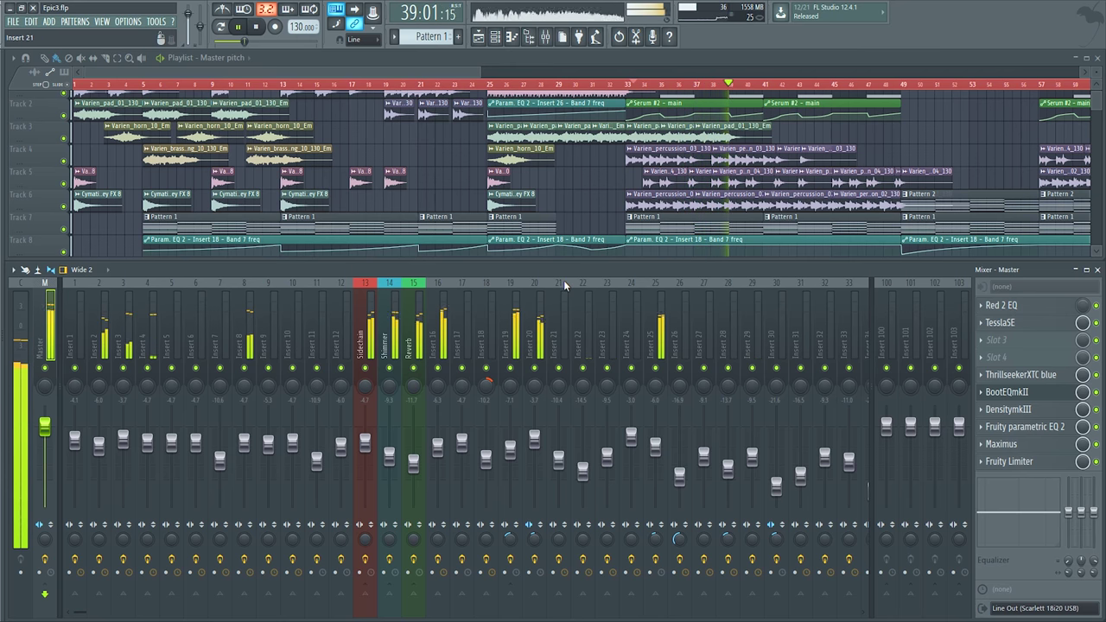
key("space")
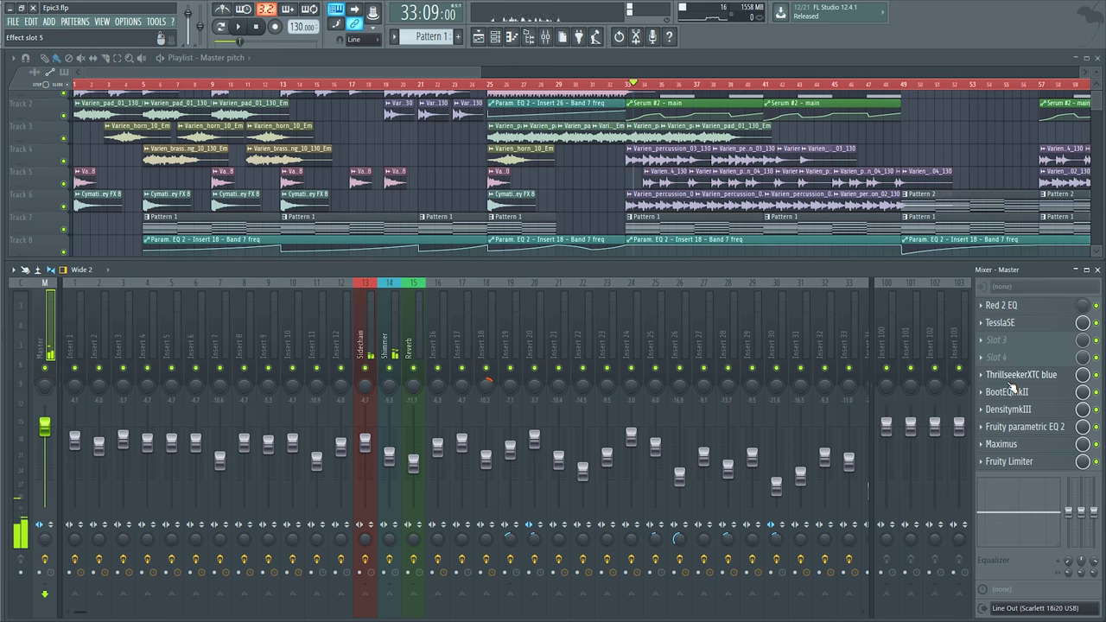
Step: Open DensitymkIII, move its window up-left, and set the lower Timing knob to 0.60
left_click(1011, 412)
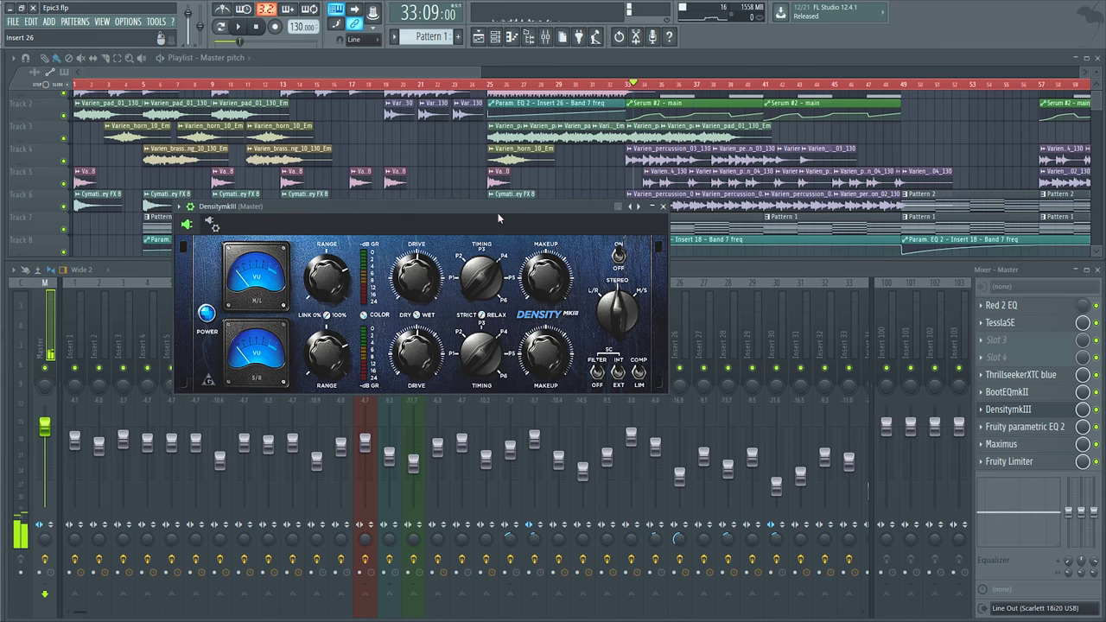
left_click_drag(318, 207, 264, 175)
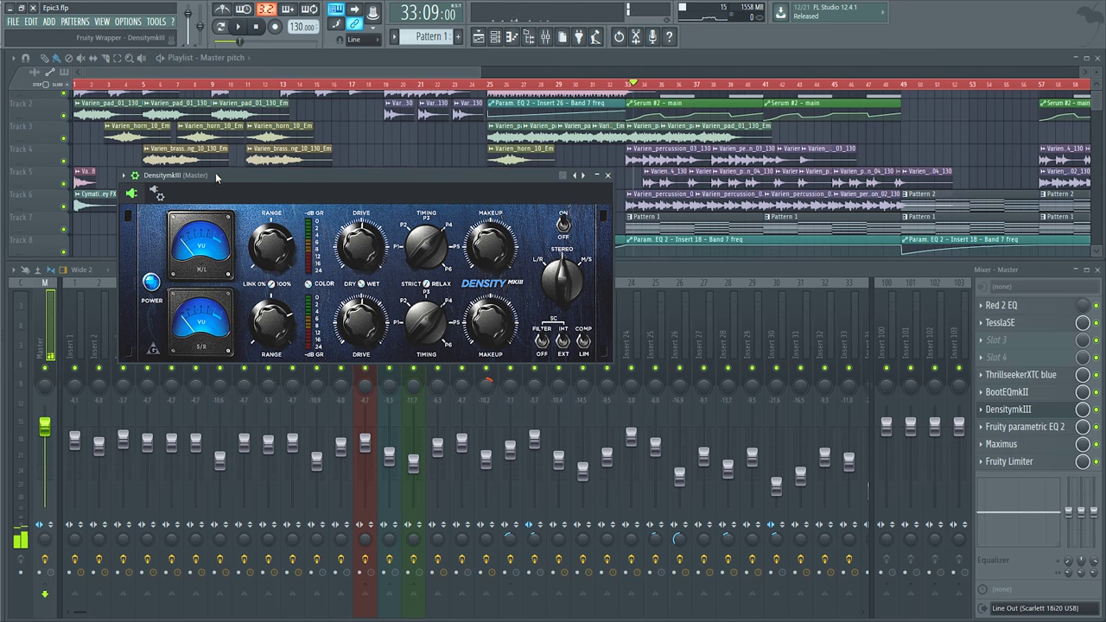
left_click_drag(231, 175, 210, 135)
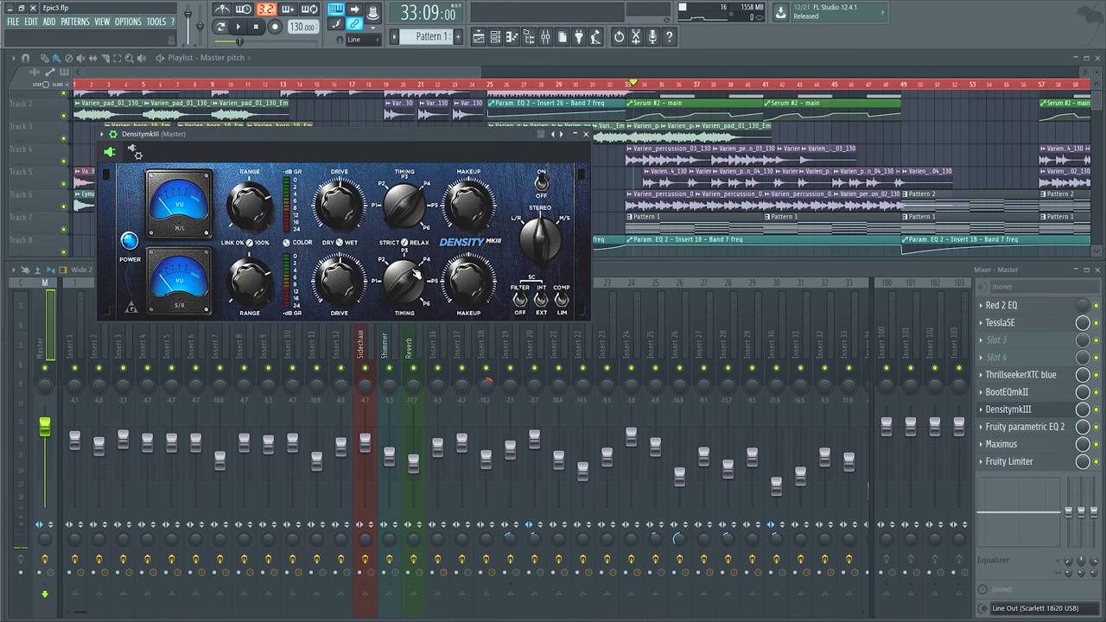
left_click_drag(416, 275, 416, 264)
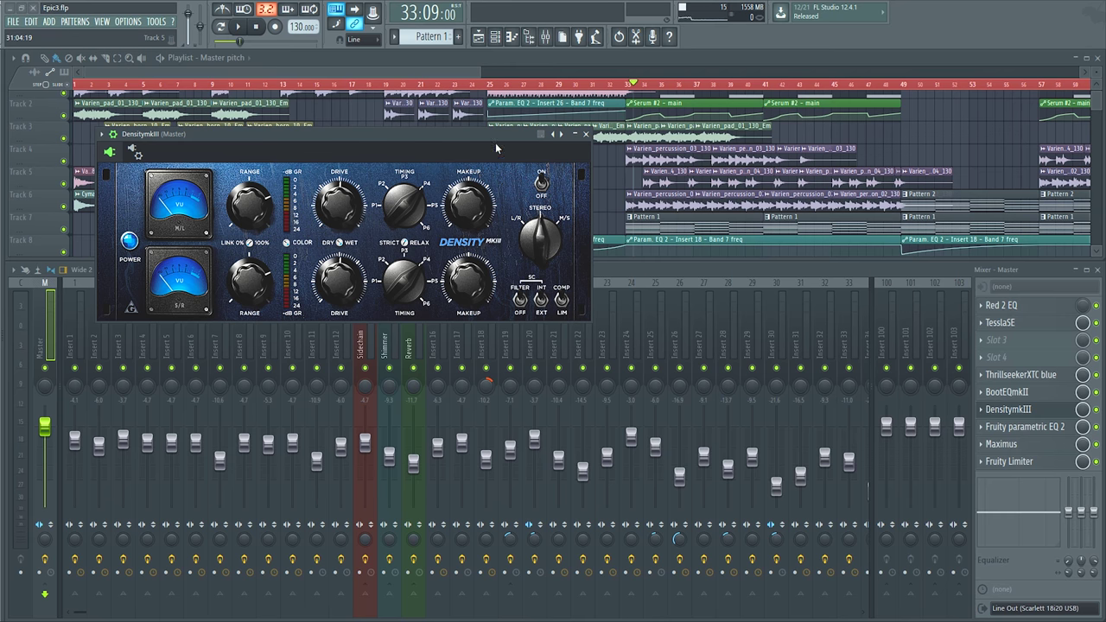
left_click(754, 156)
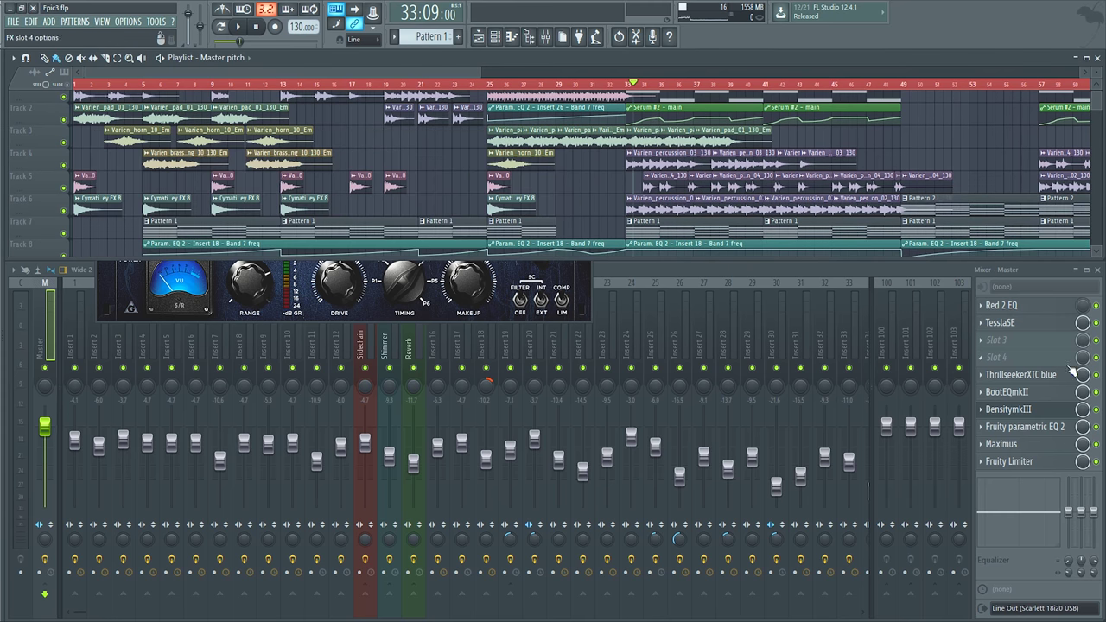
key("space")
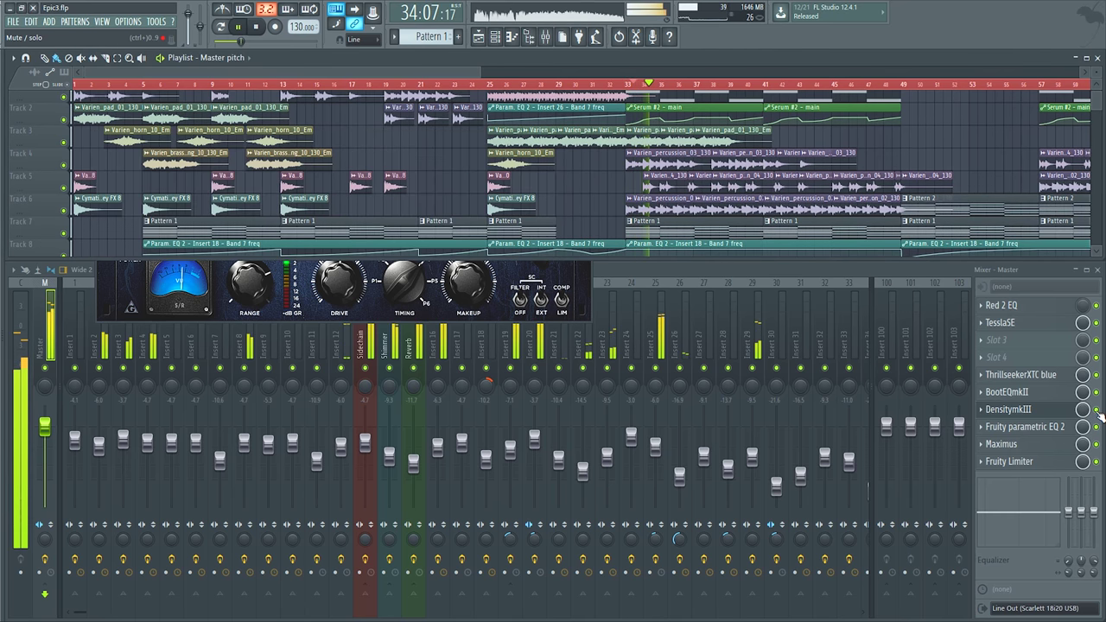
left_click(1100, 416)
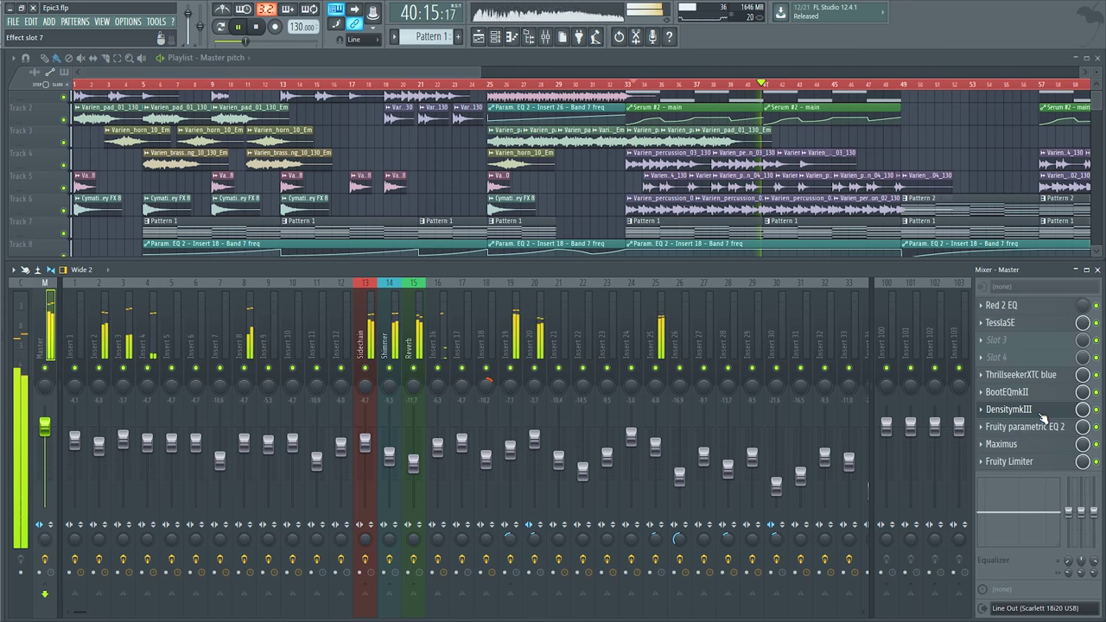
key("space")
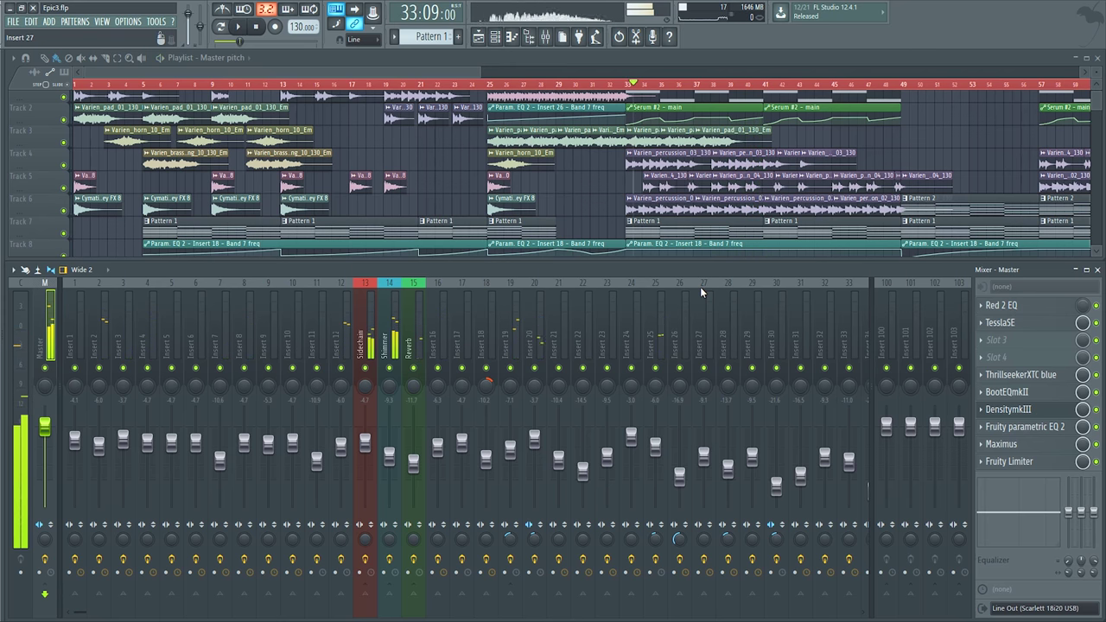
left_click(1020, 410)
left_click_drag(337, 135, 290, 326)
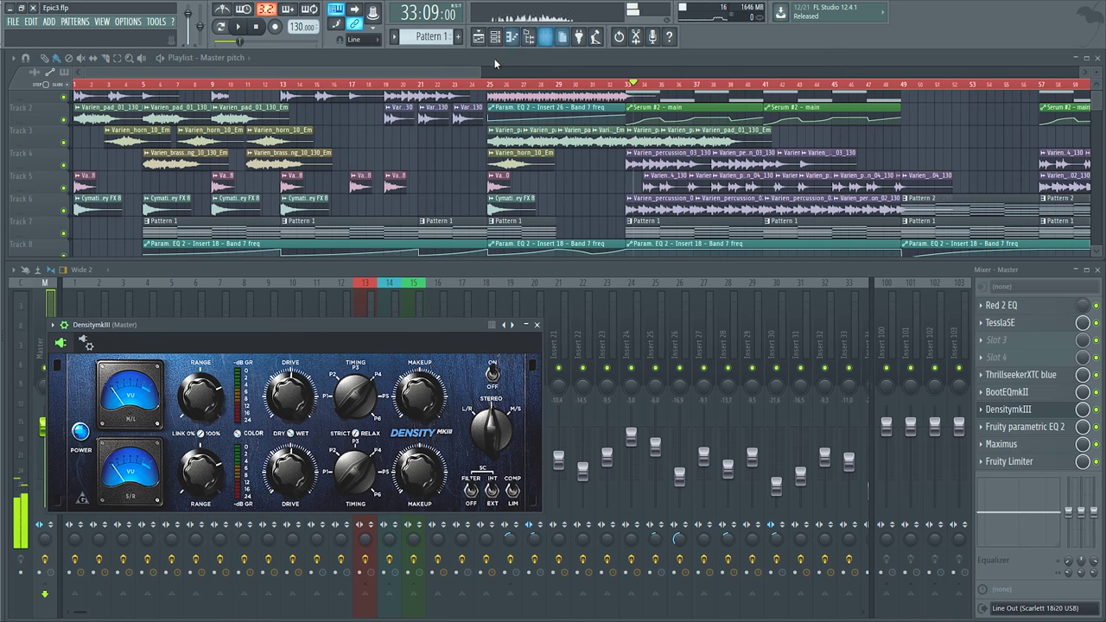
key("space")
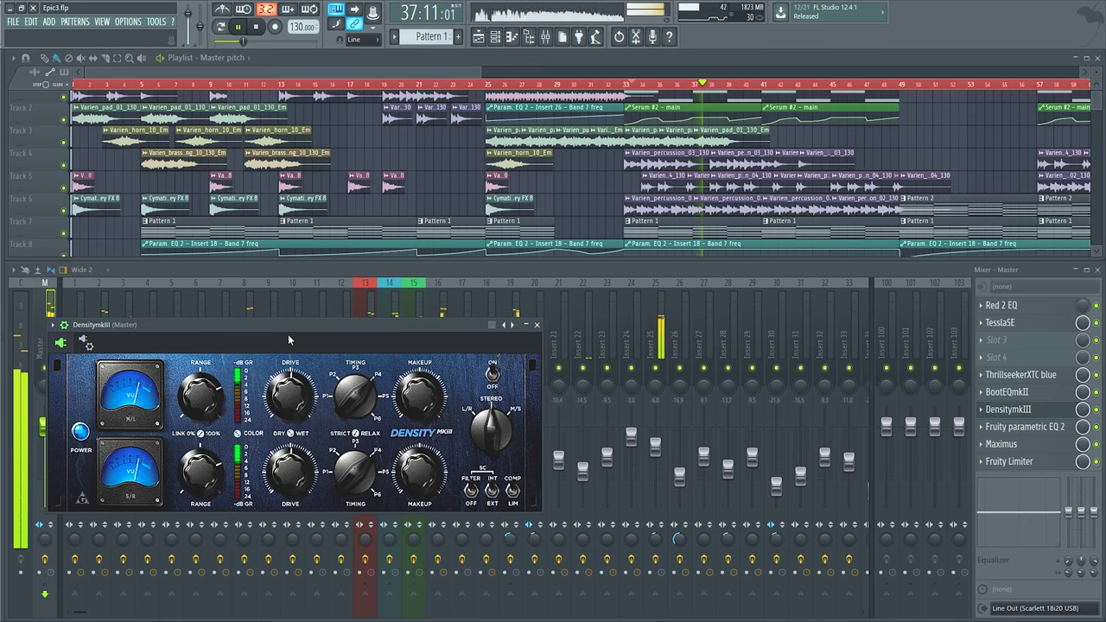
key("space")
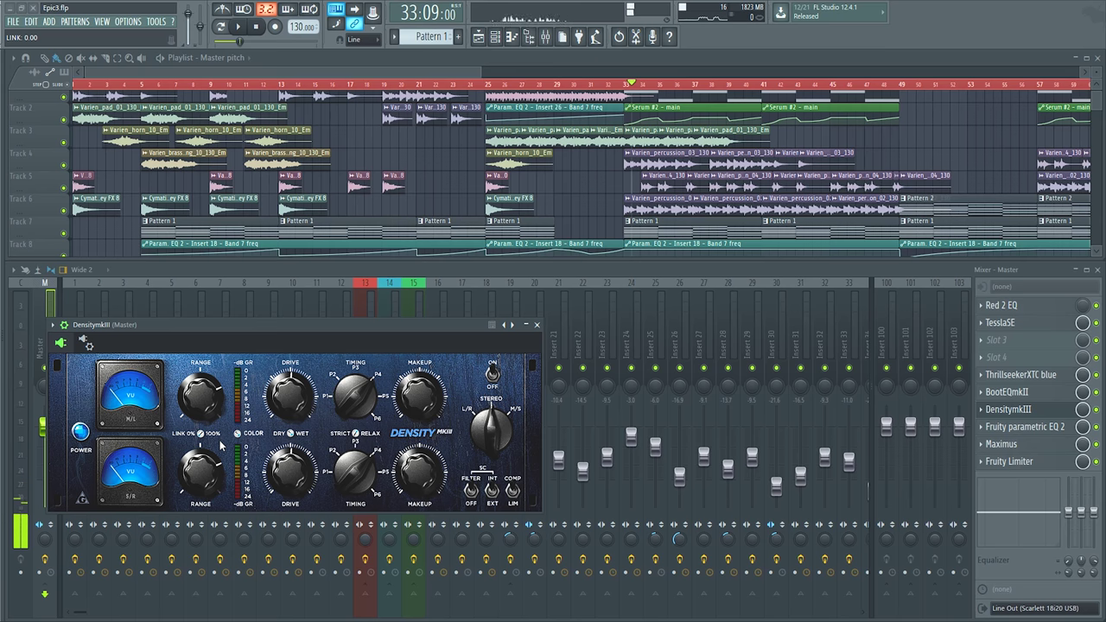
left_click(1026, 428)
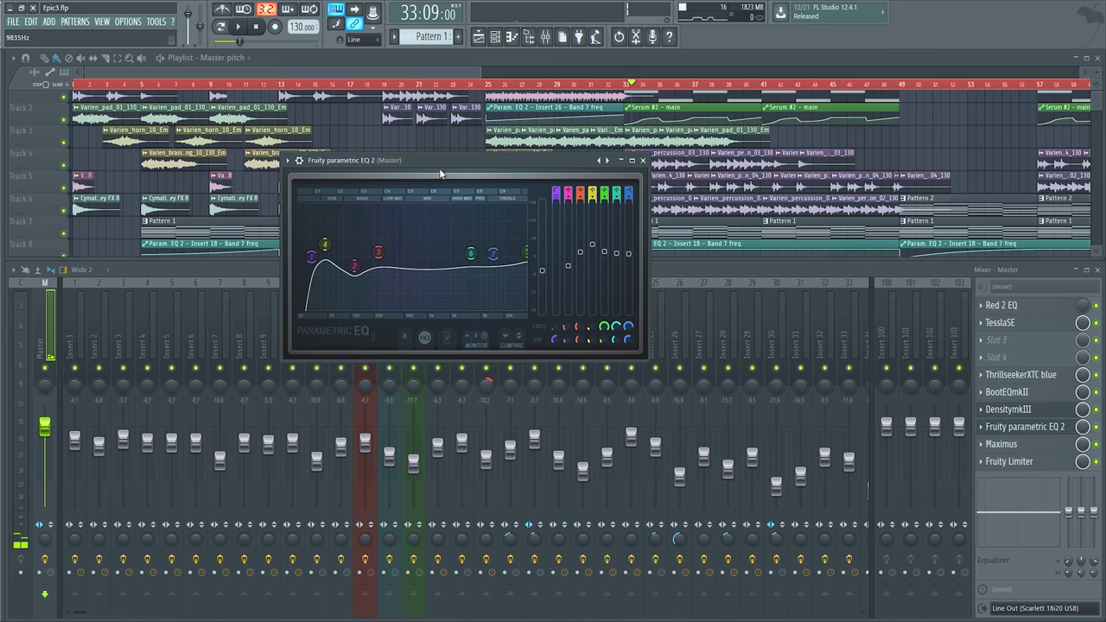
Step: Start playback with track 1 soloed while arranging the Fruity parametric EQ 2 window
left_click_drag(440, 172, 263, 140)
left_click(508, 120)
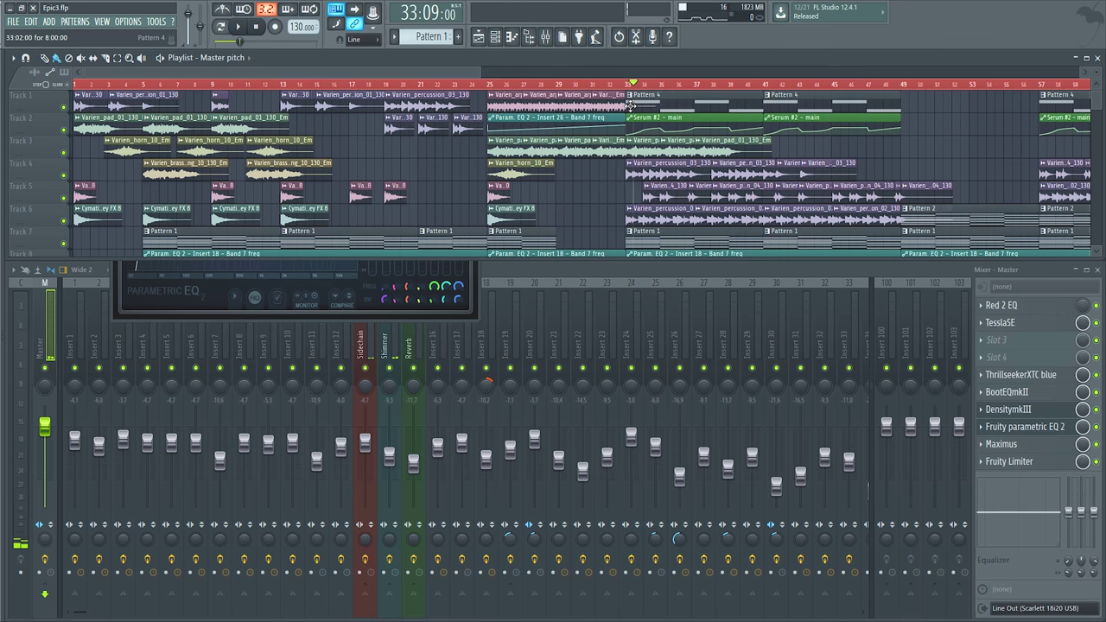
key("space")
right_click(63, 107)
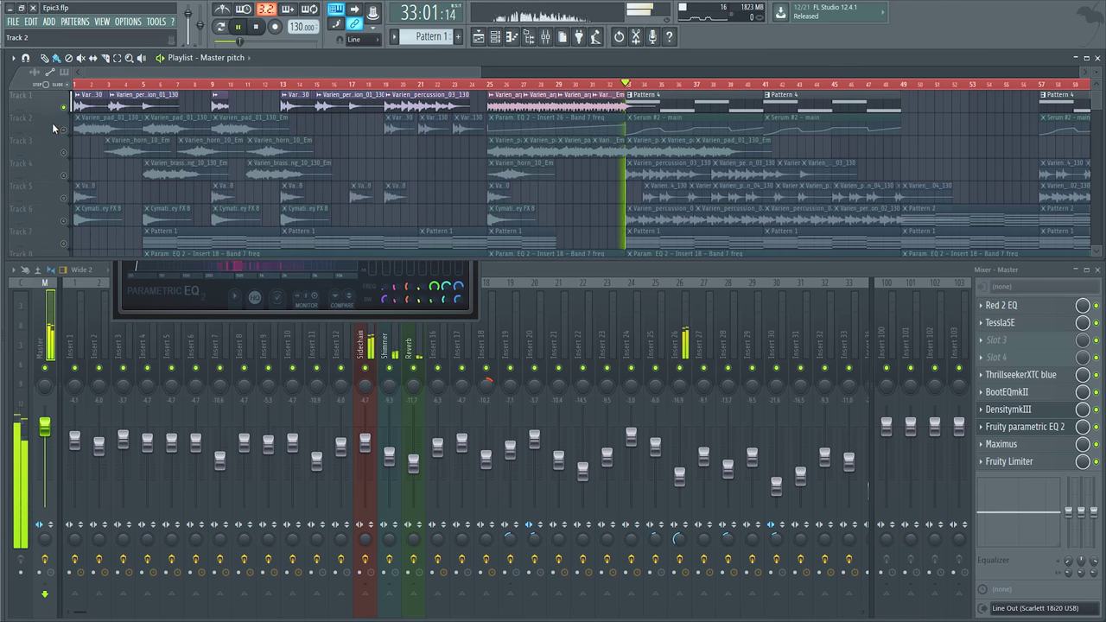
left_click(316, 299)
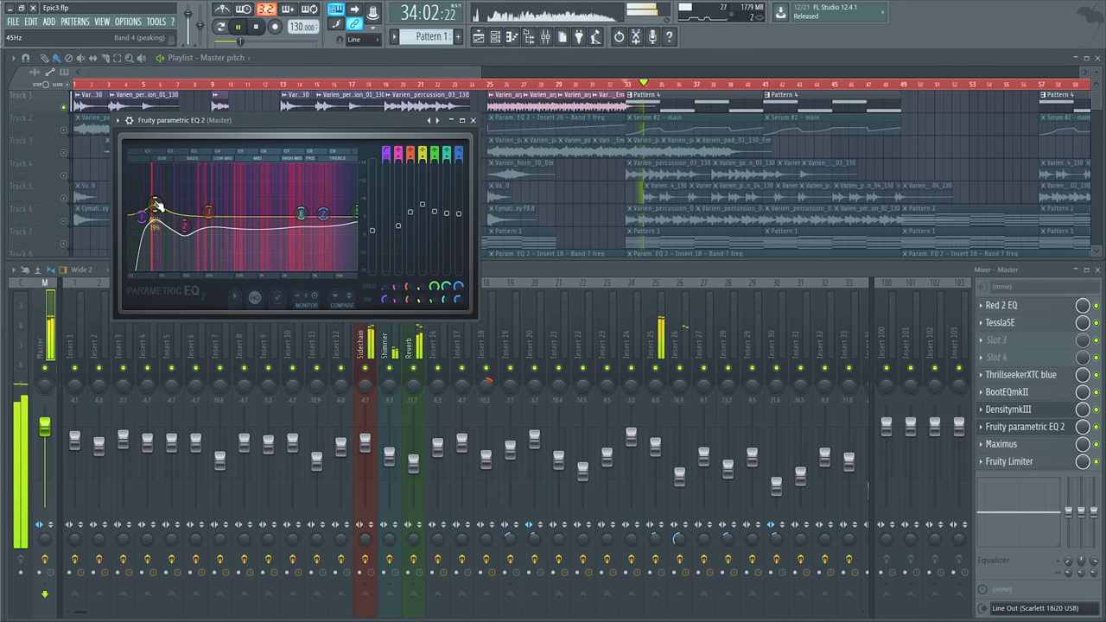
left_click_drag(199, 123, 229, 161)
Step: Stop playback, unsolo track 1, and move the EQ window down and right
key("space")
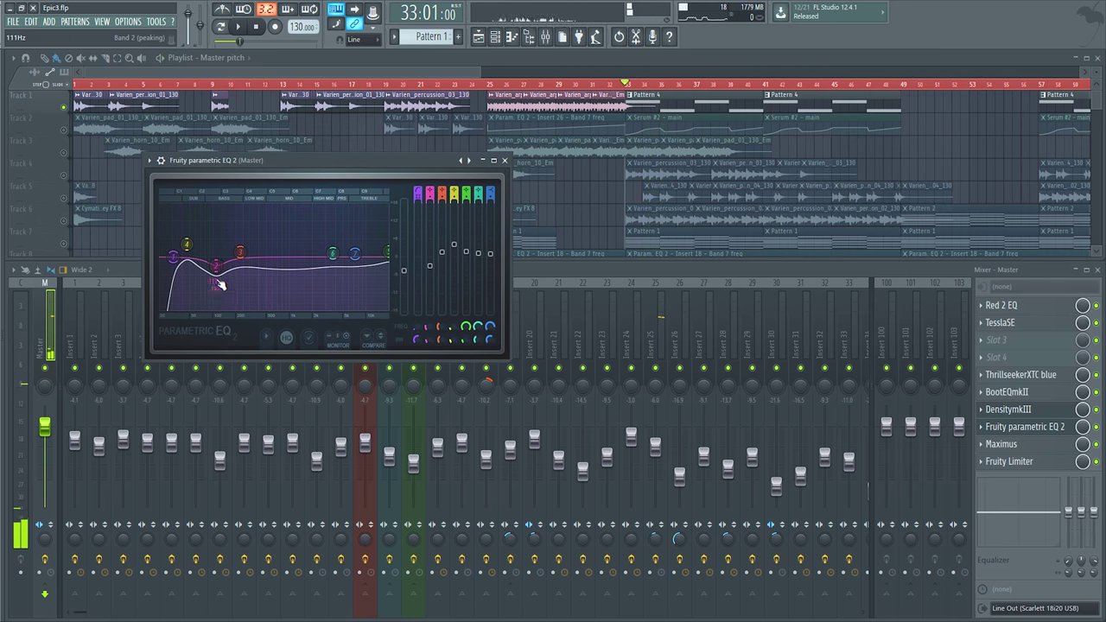
left_click(65, 131)
left_click(267, 347)
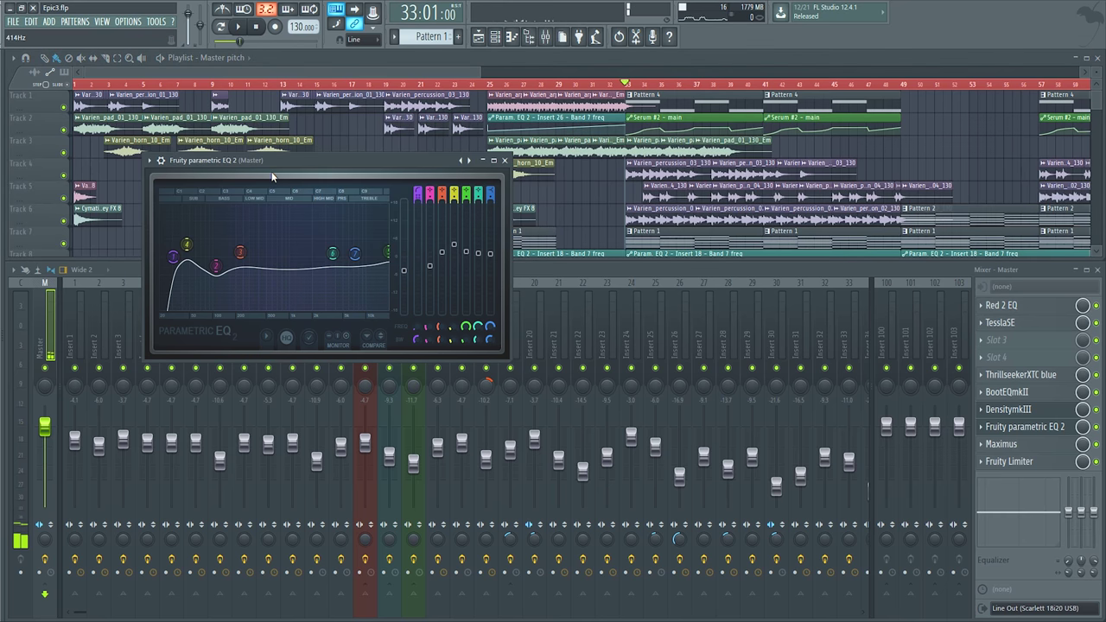
left_click_drag(288, 160, 316, 252)
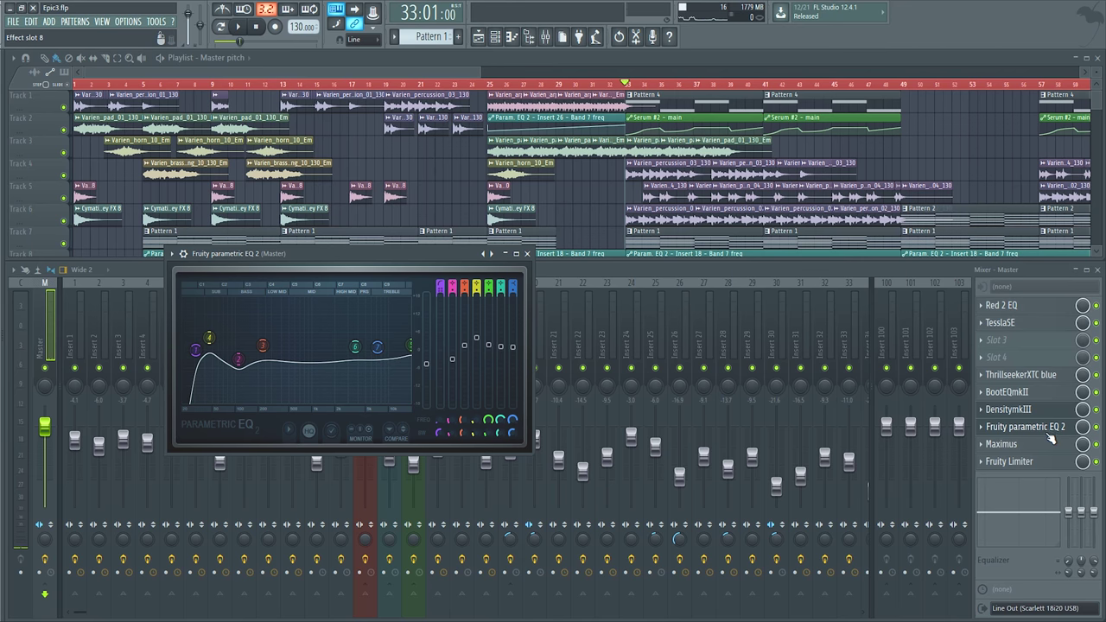
Step: Open Maximus, centre its window, and cycle through the LOW, MID, HIGH and MASTER bands, ending on LOW
left_click(1005, 443)
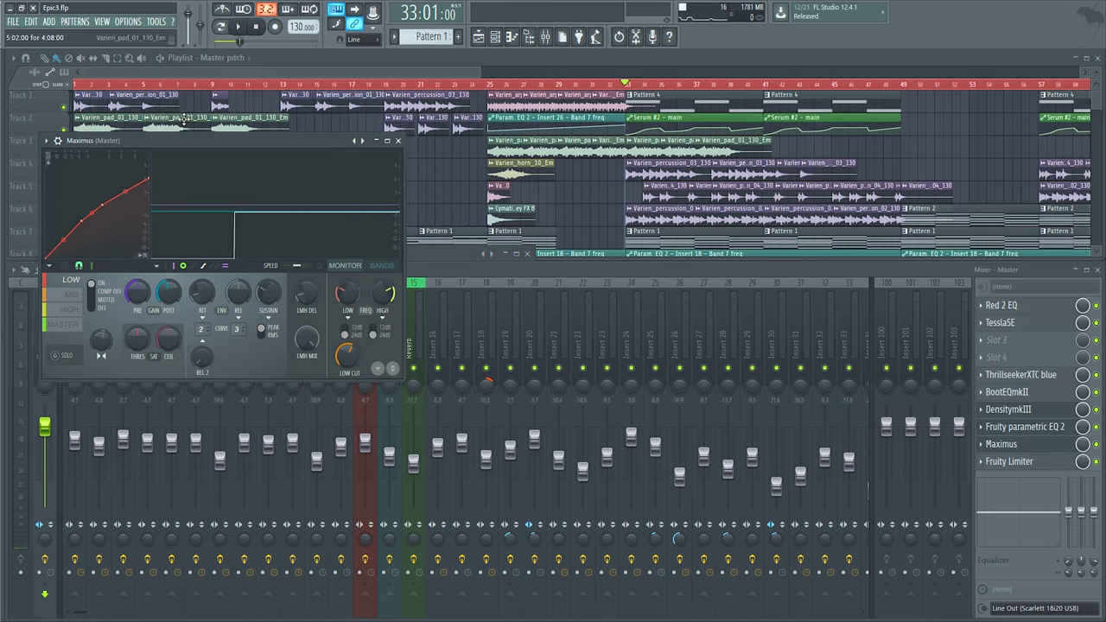
left_click_drag(135, 140, 264, 155)
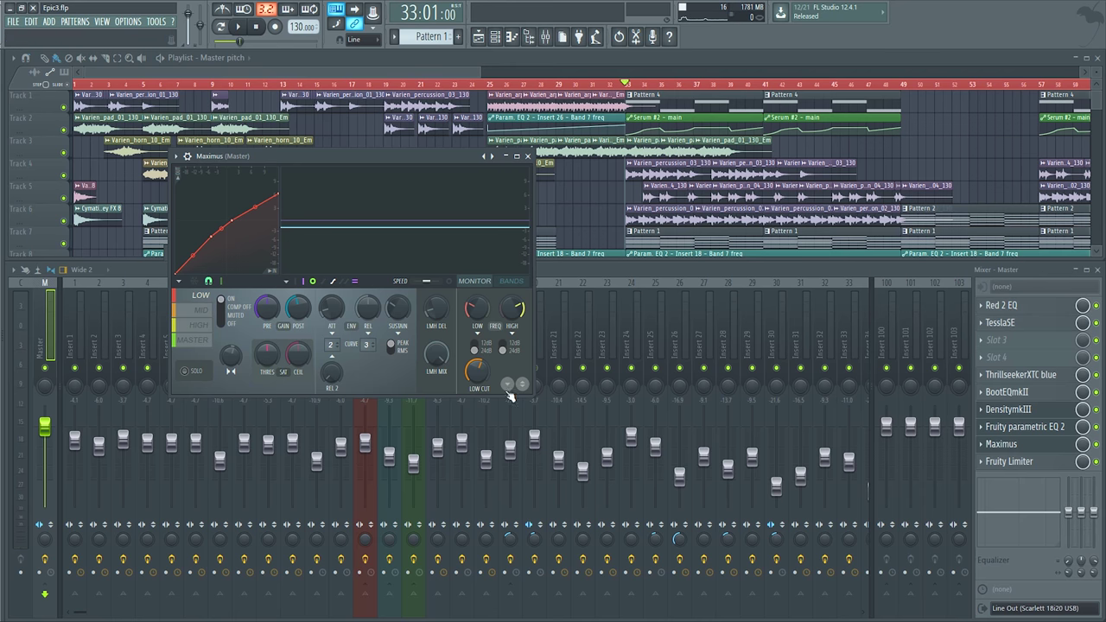
left_click(192, 309)
left_click(190, 341)
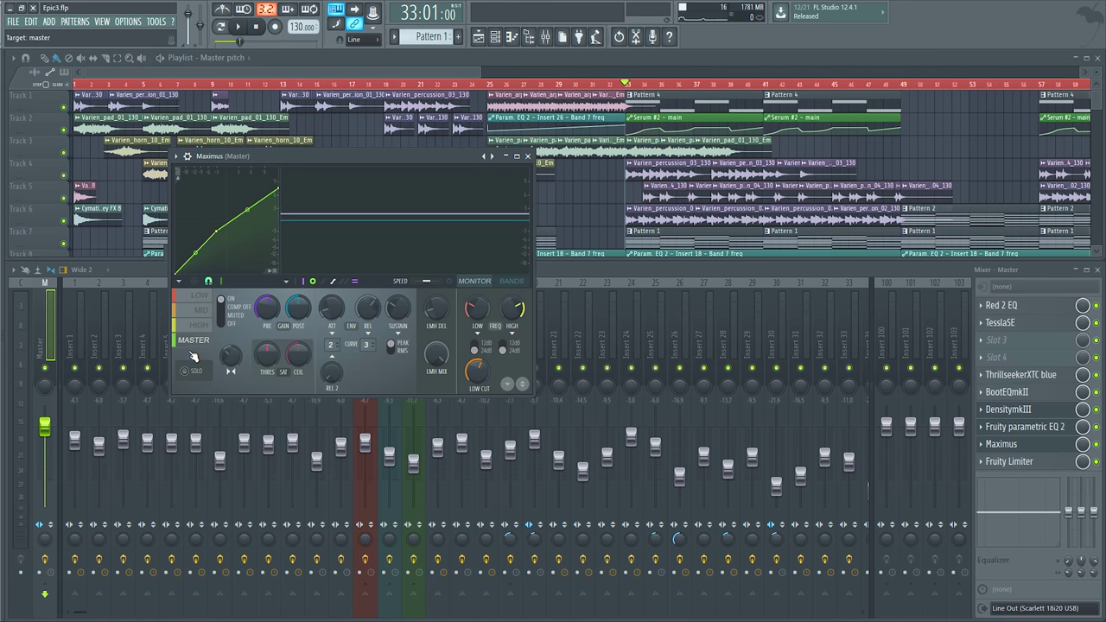
left_click(192, 295)
left_click(191, 309)
left_click(185, 339)
left_click(196, 295)
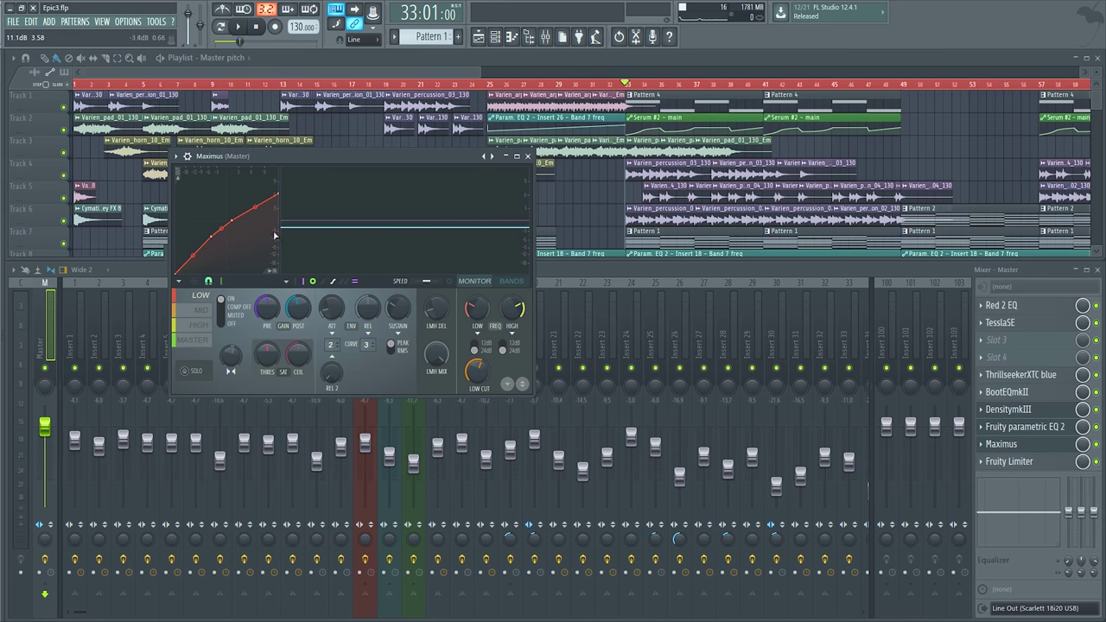
left_click(197, 324)
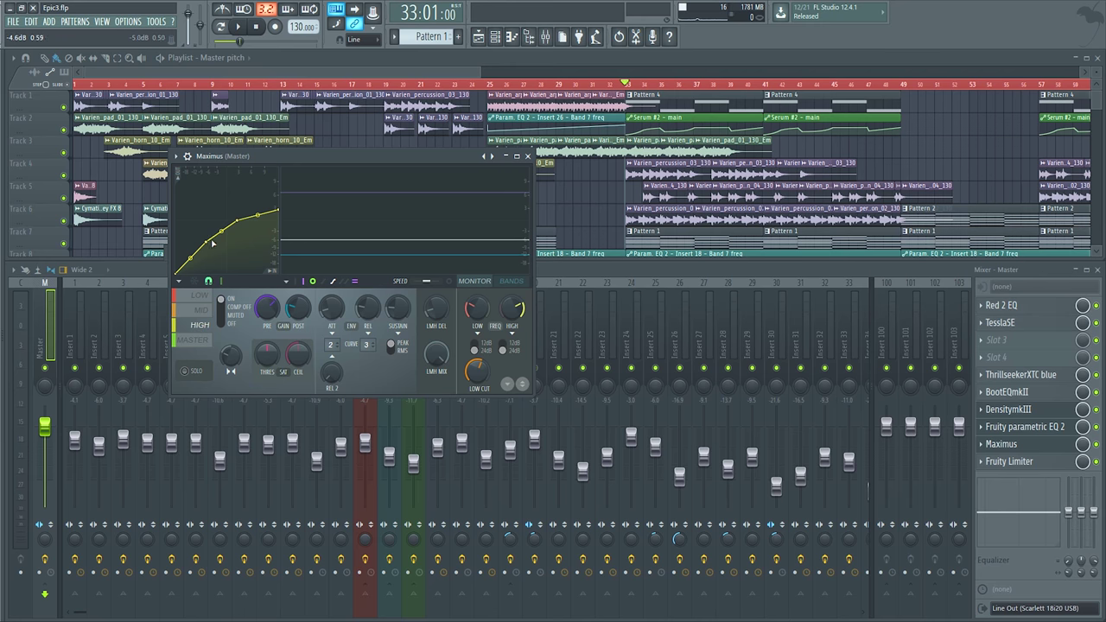
left_click(195, 341)
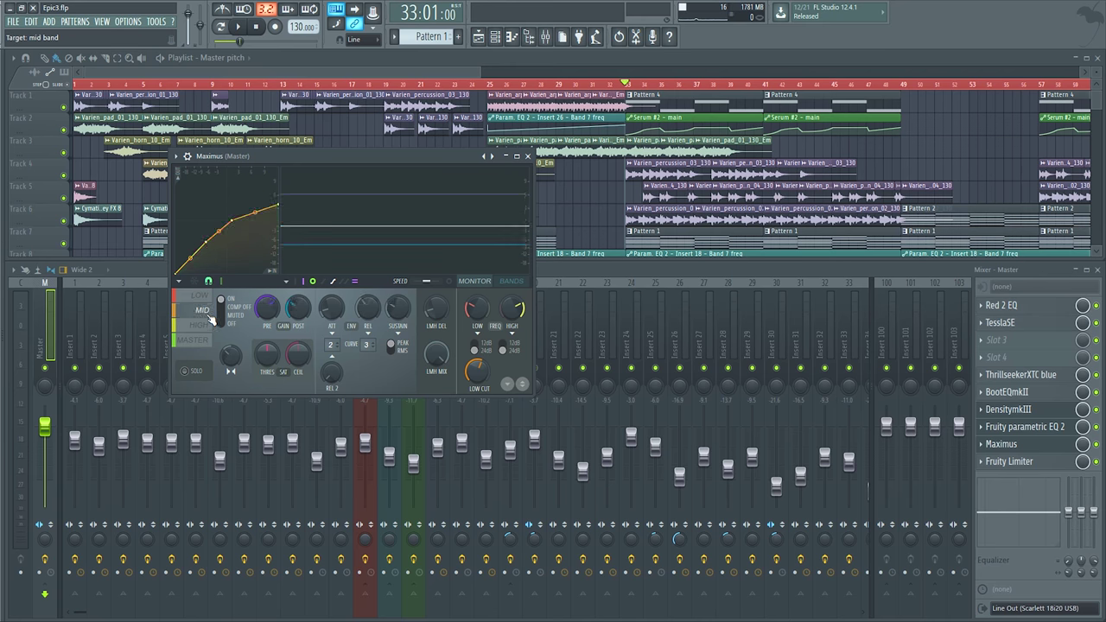
left_click(204, 310)
left_click(206, 339)
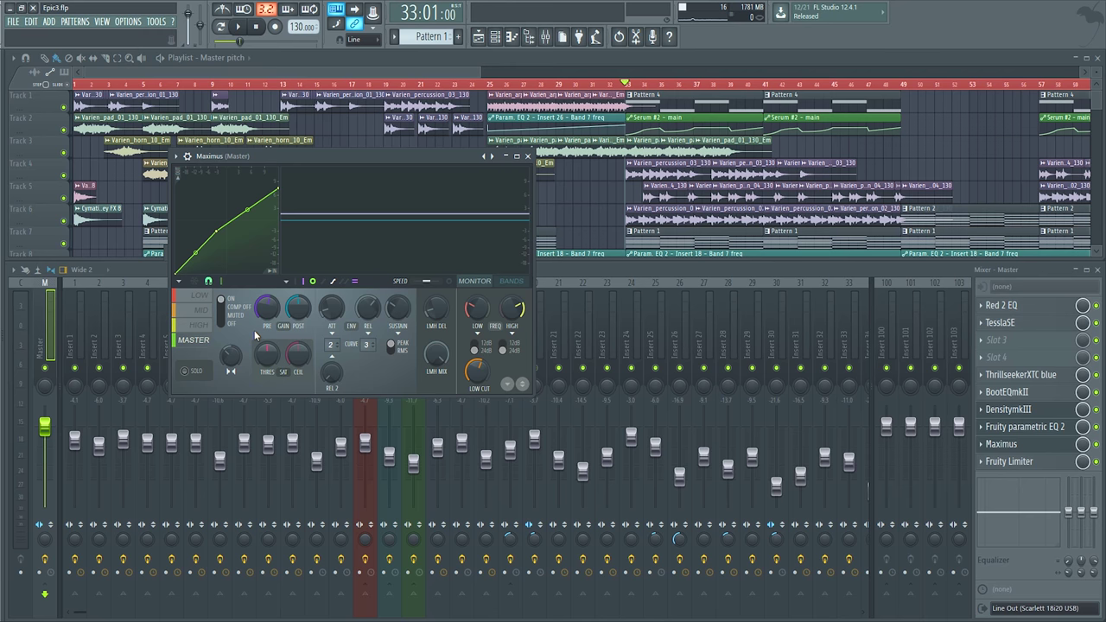
left_click(197, 296)
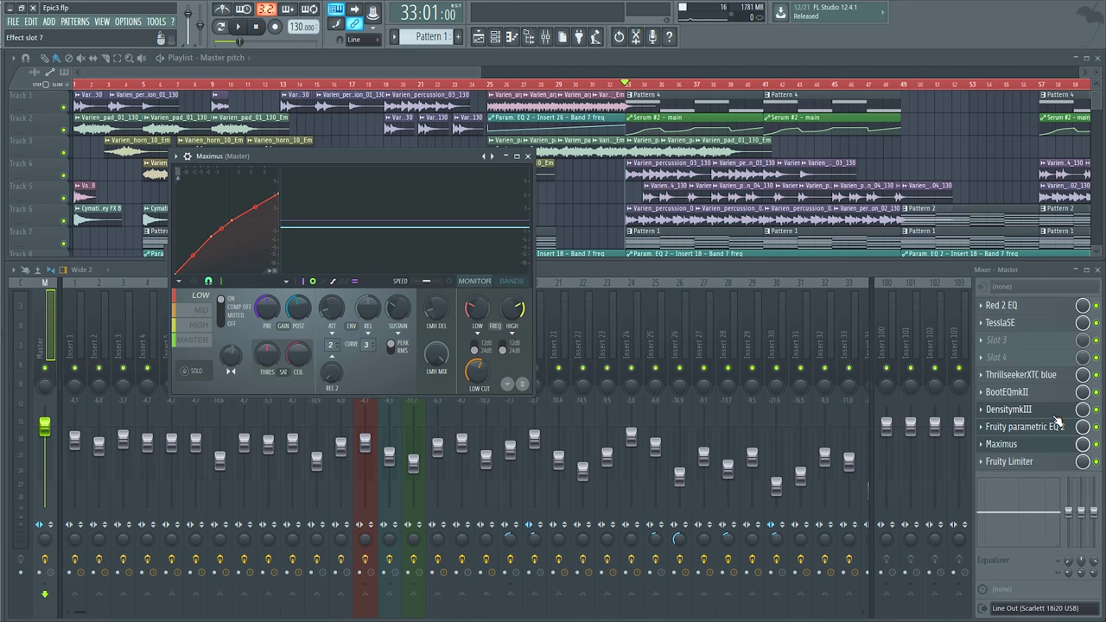
Step: During playback, bypass and re-enable Maximus to compare, stop, then switch its band view
key("space")
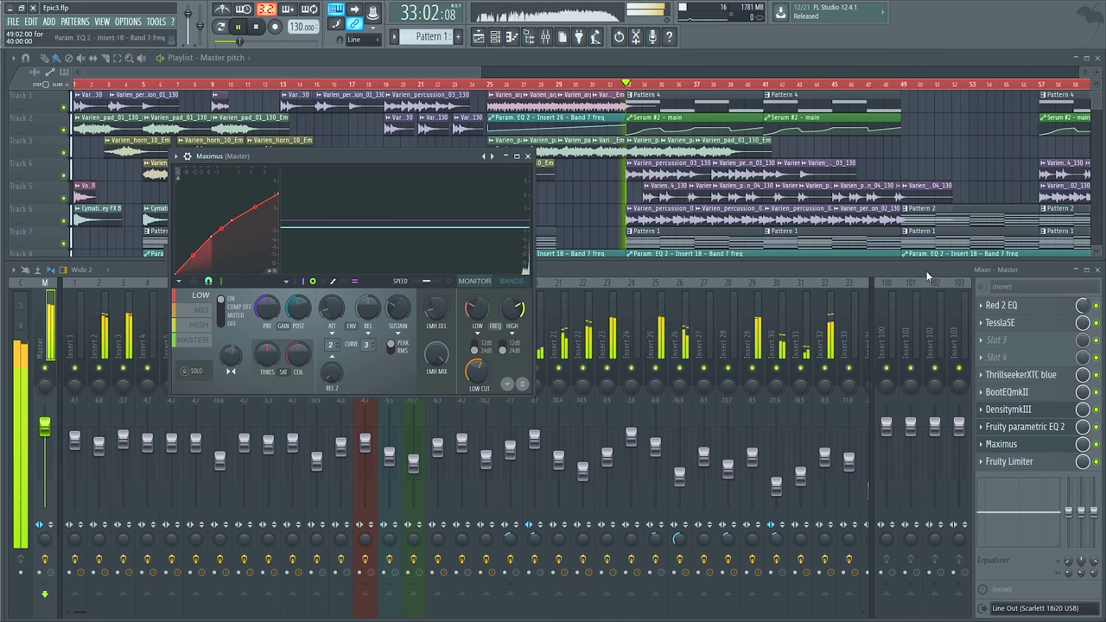
left_click(1096, 443)
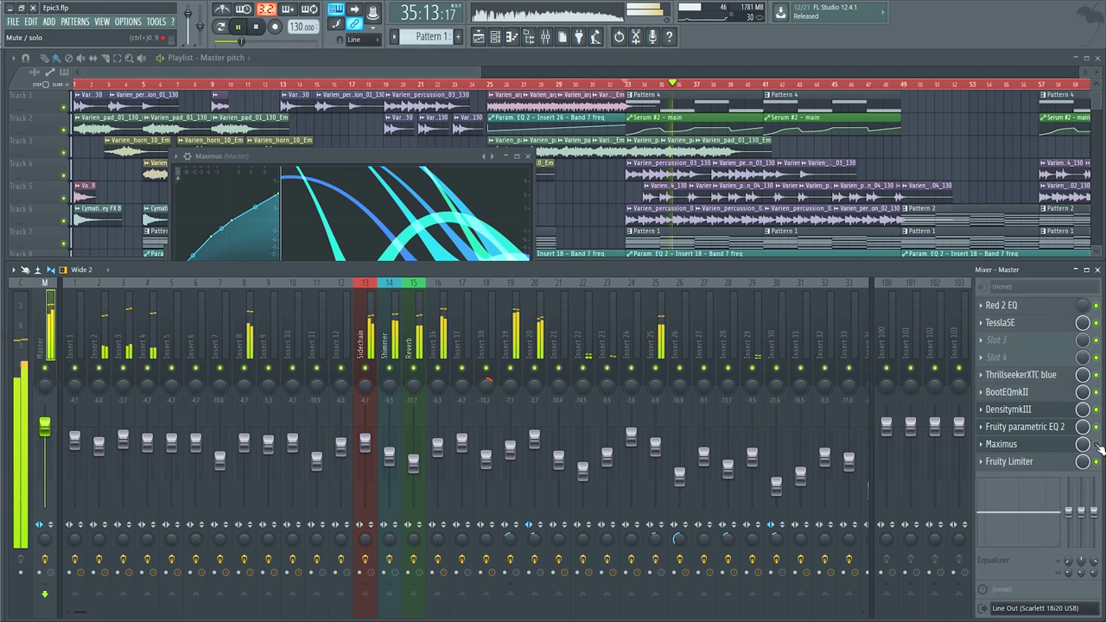
left_click(1096, 444)
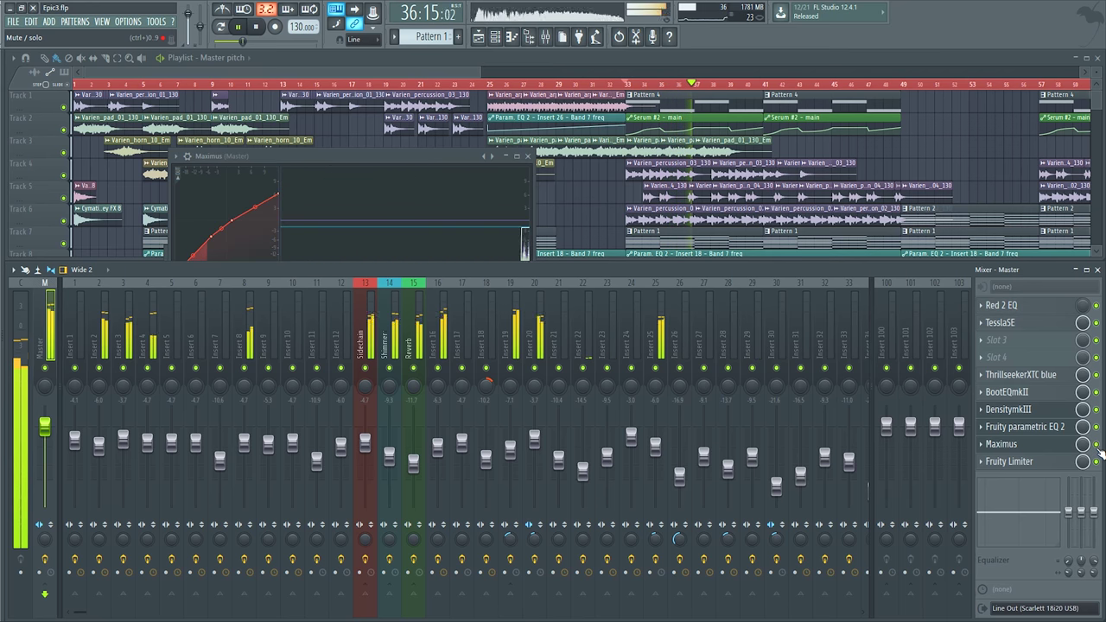
left_click_drag(322, 153, 291, 123)
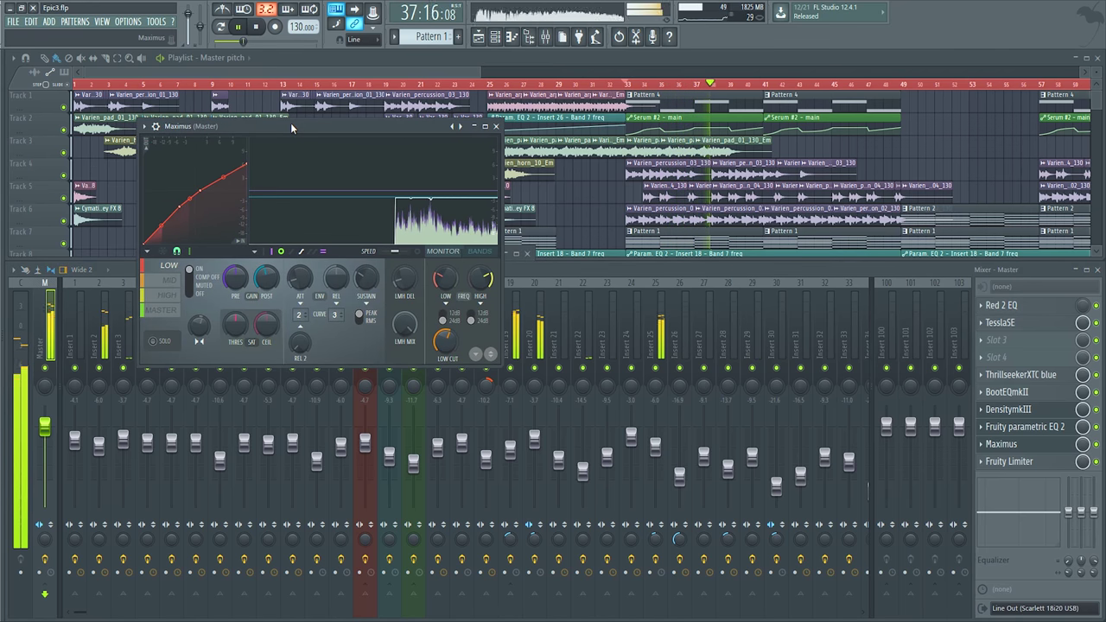
key("space")
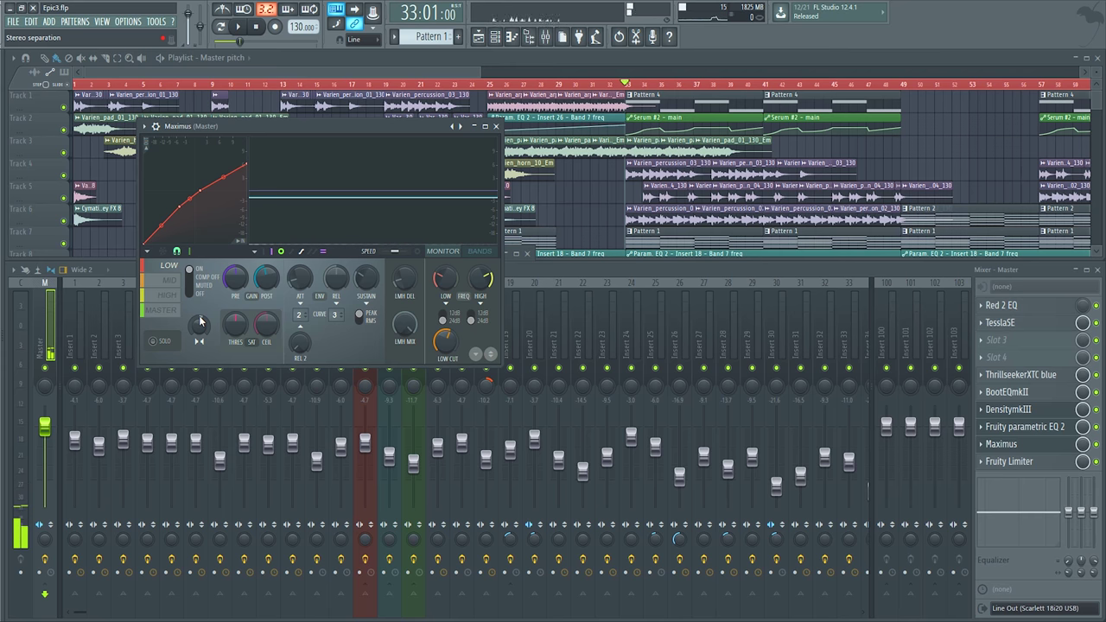
left_click(168, 281)
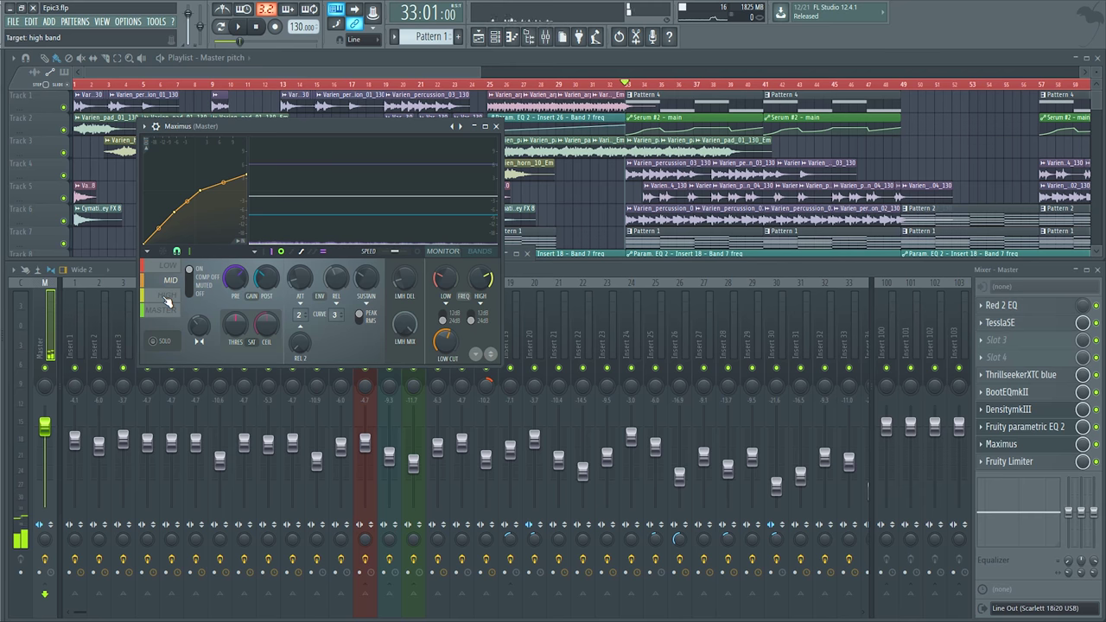
left_click(167, 295)
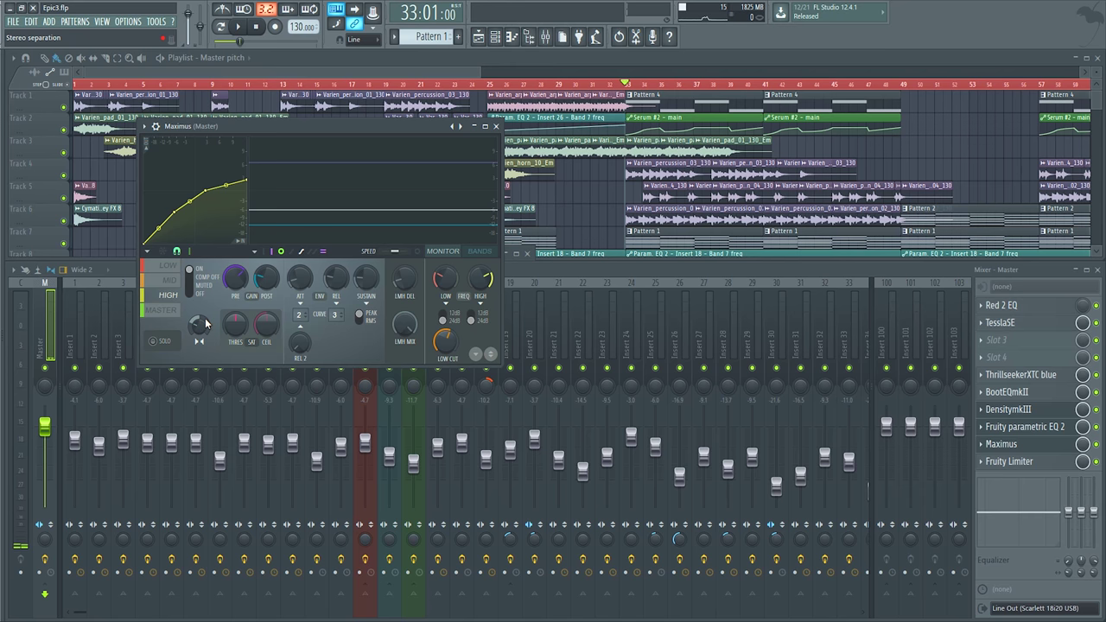
left_click(164, 312)
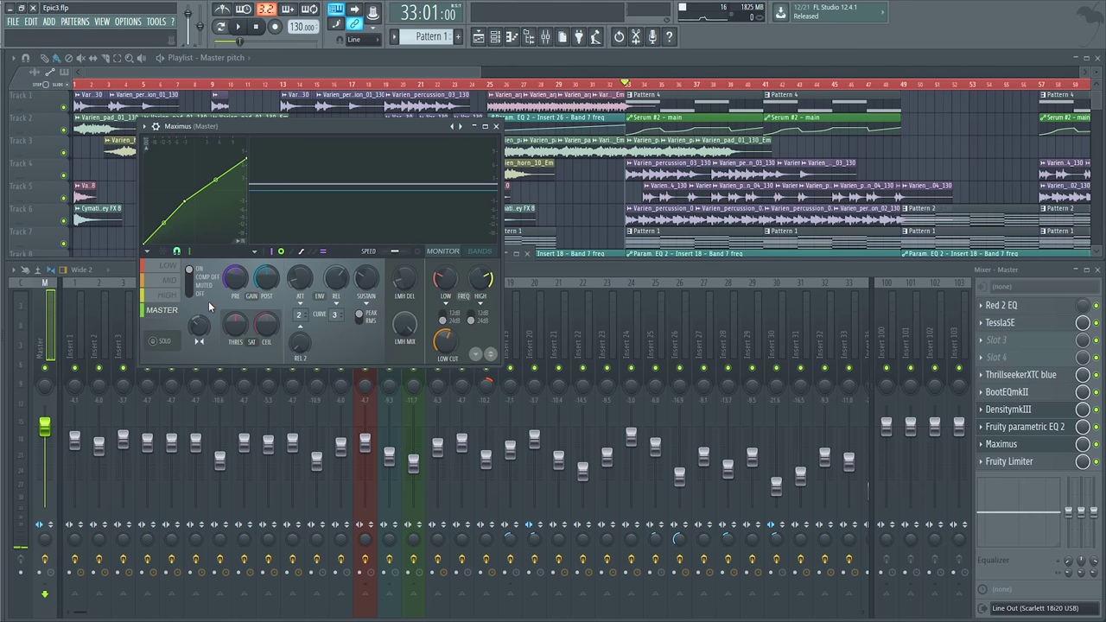
left_click(168, 266)
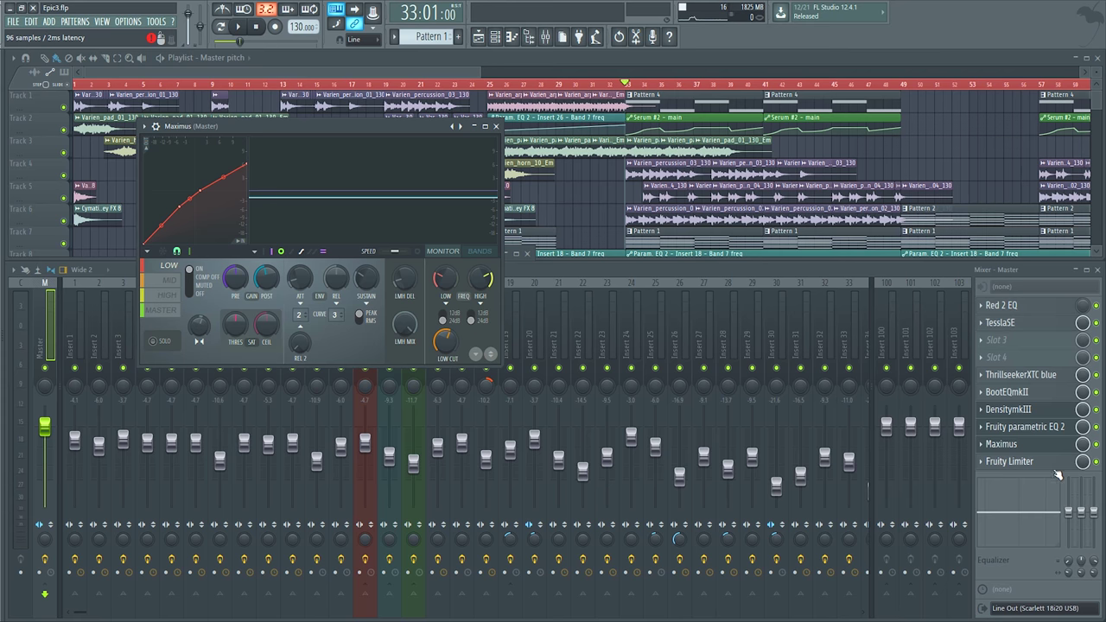
Step: Bring up the master chain's Fruity Limiter window over Maximus to view its loudness, envelope and gate settings
left_click(1018, 466)
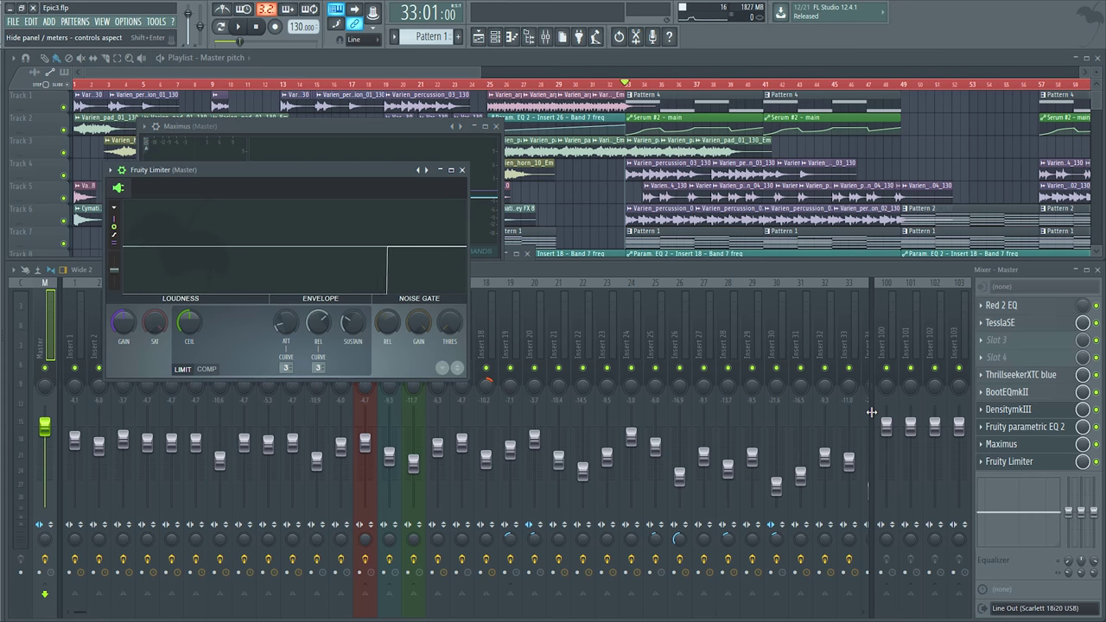